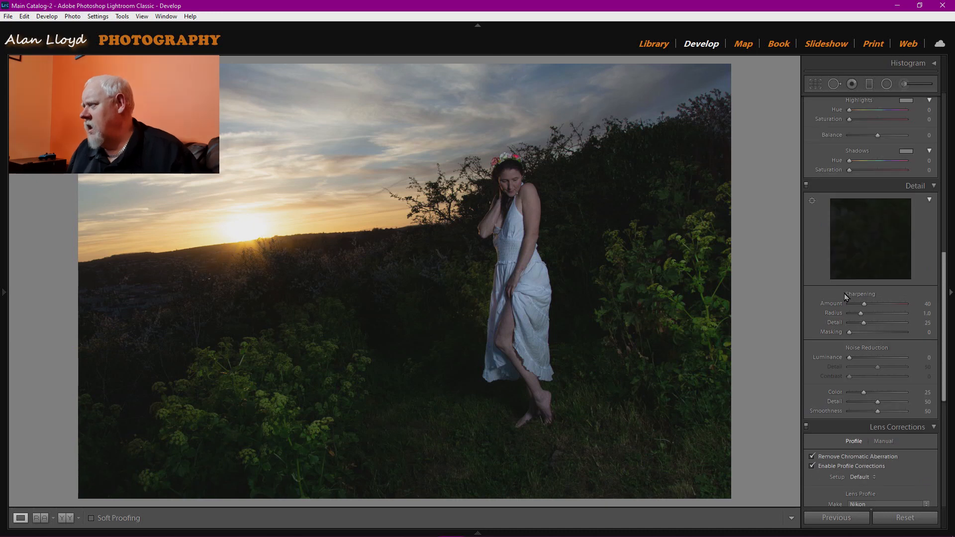
Set the photo's luminance noise reduction to 25
{"action": "left_click_drag", "start_coordinate": [850, 357], "coordinate": [864, 361]}
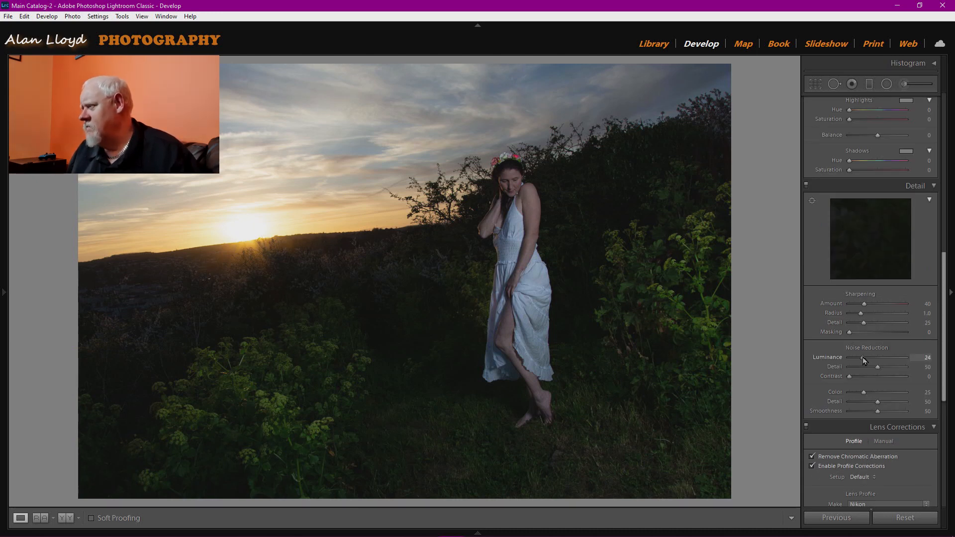
{"action": "left_click_drag", "start_coordinate": [863, 357], "coordinate": [863, 357]}
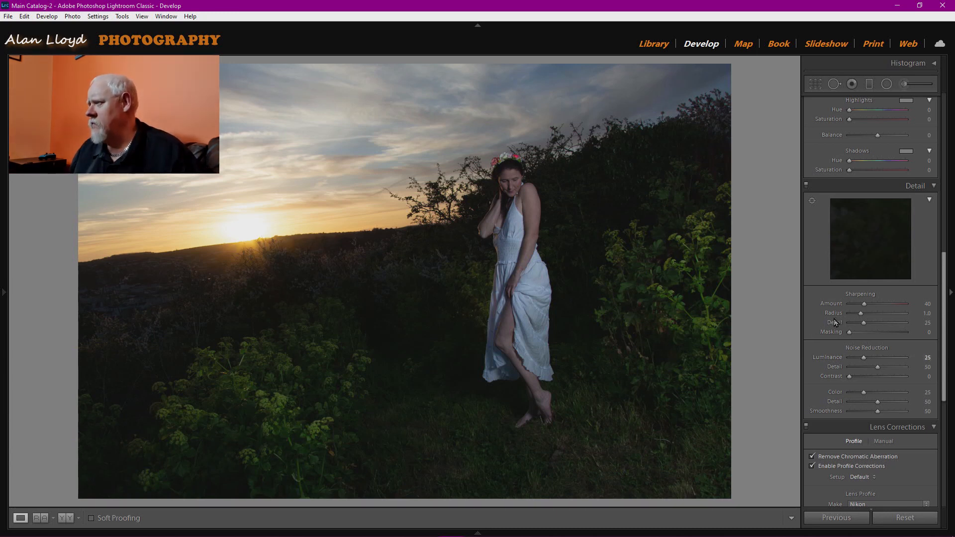
Straighten the sloping horizon by rotating the crop to an angle of about 4.65, and apply the crop
{"action": "scroll", "coordinate": [835, 321], "scroll_direction": "up", "scroll_amount": 10}
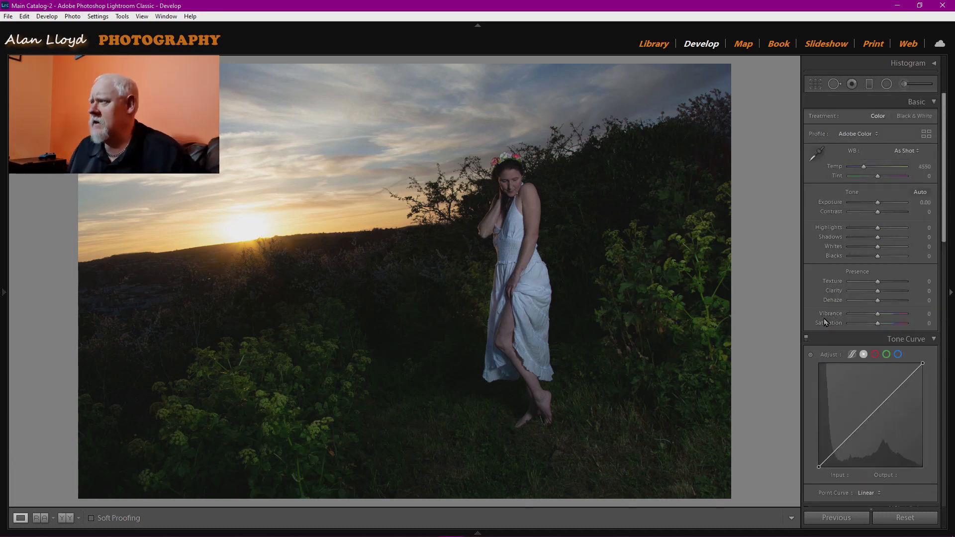
{"action": "left_click", "coordinate": [816, 85]}
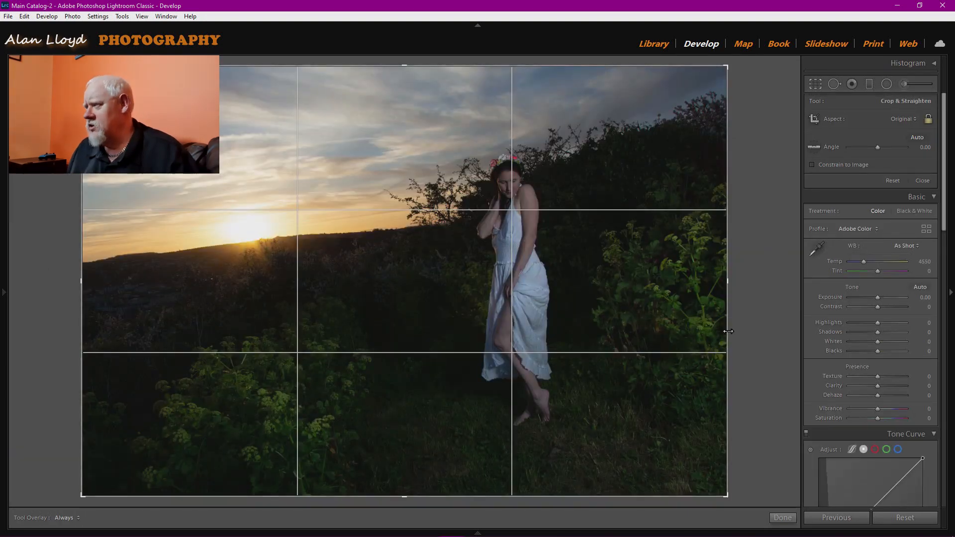
{"action": "left_click_drag", "start_coordinate": [757, 273], "coordinate": [773, 303]}
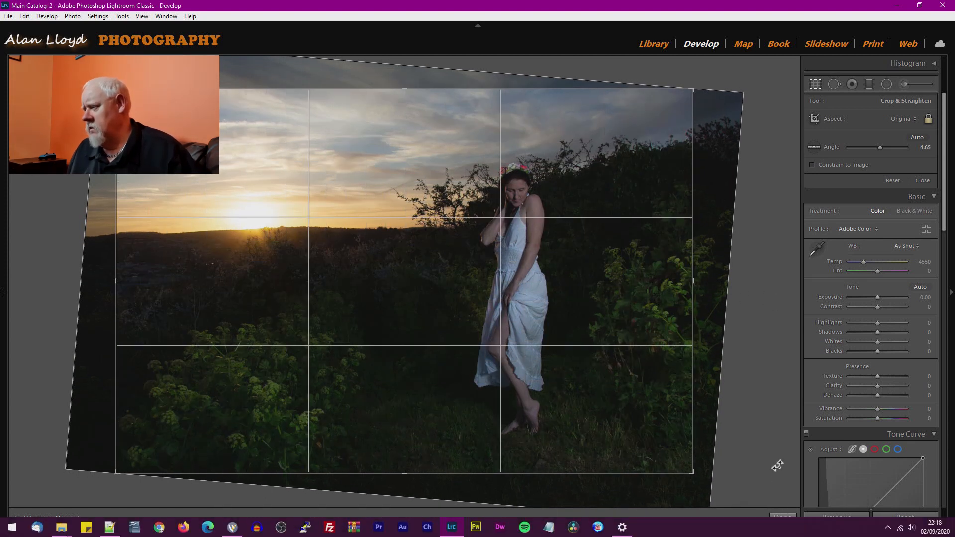
{"action": "left_click", "coordinate": [781, 517]}
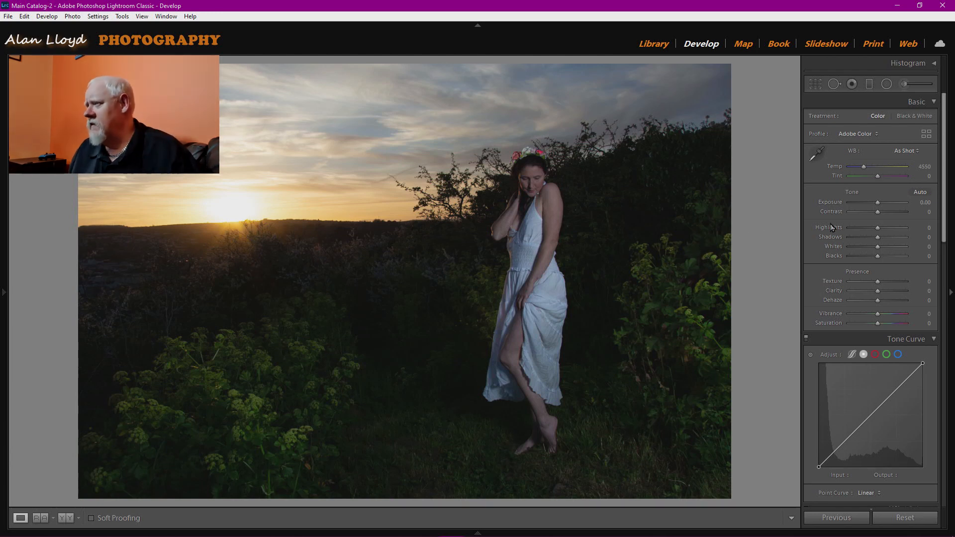
Set the photo's Highlights to -100, Shadows to +100, Whites to +51, Blacks to +22 and Exposure to -0.18
{"action": "left_click_drag", "start_coordinate": [877, 228], "coordinate": [906, 238]}
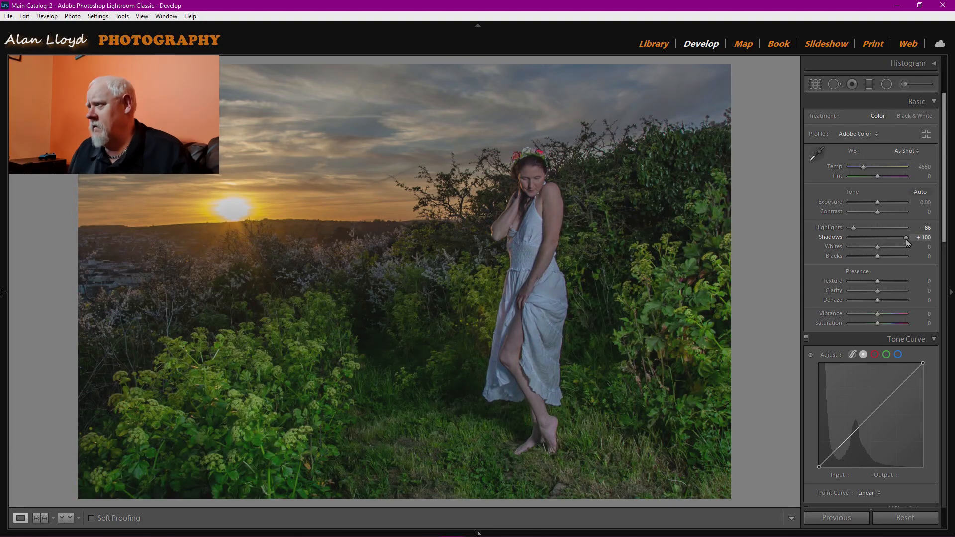
{"action": "double_click", "coordinate": [878, 247], "text": "shift"}
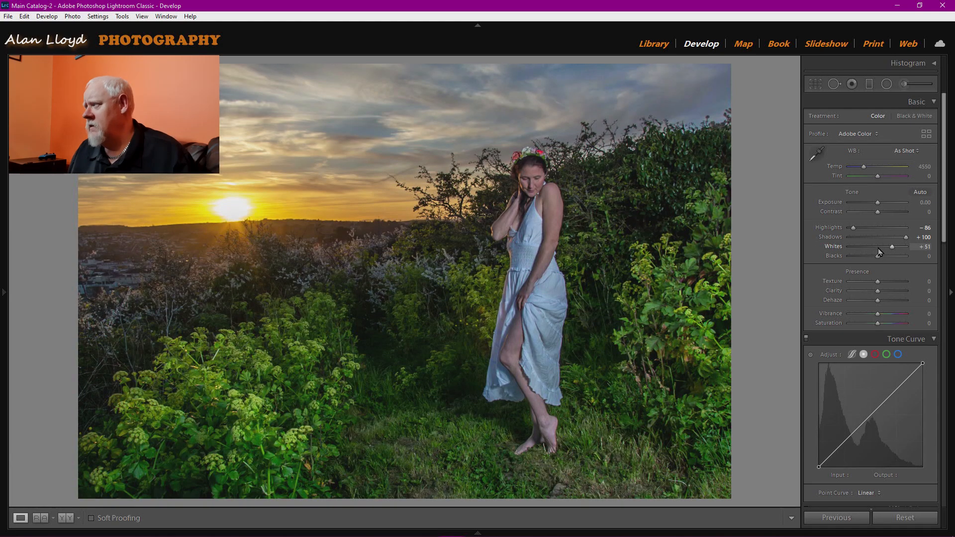
{"action": "double_click", "coordinate": [878, 256], "text": "shift"}
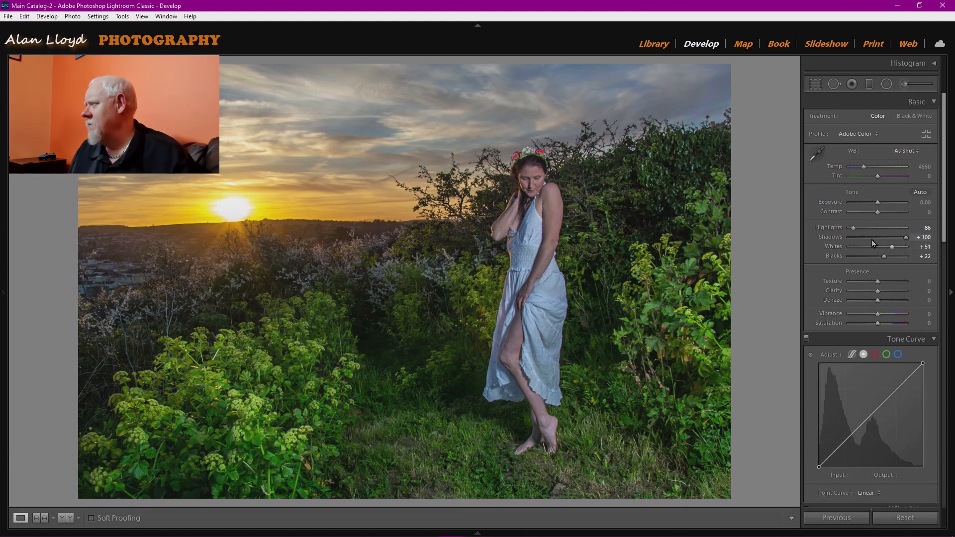
{"action": "left_click_drag", "start_coordinate": [854, 229], "coordinate": [848, 229]}
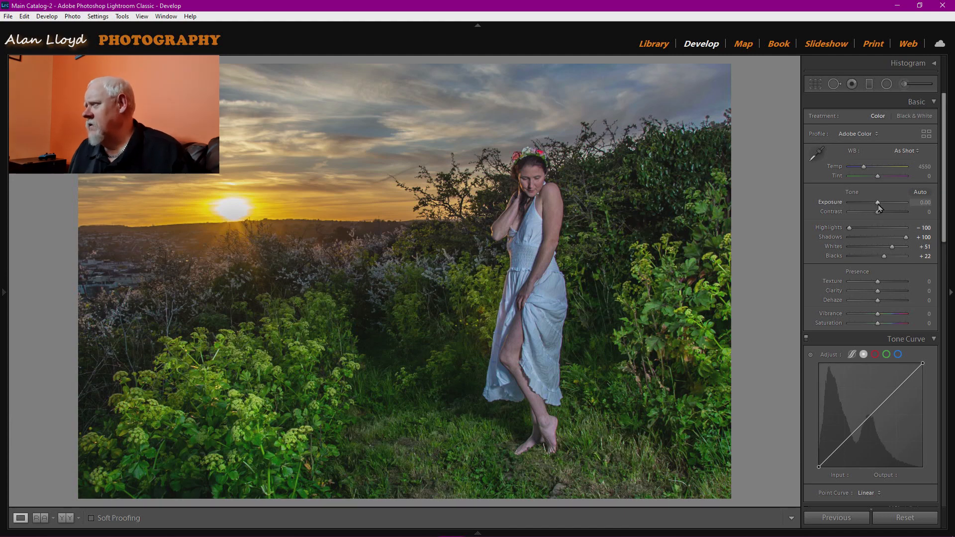
{"action": "left_click_drag", "start_coordinate": [877, 204], "coordinate": [876, 204]}
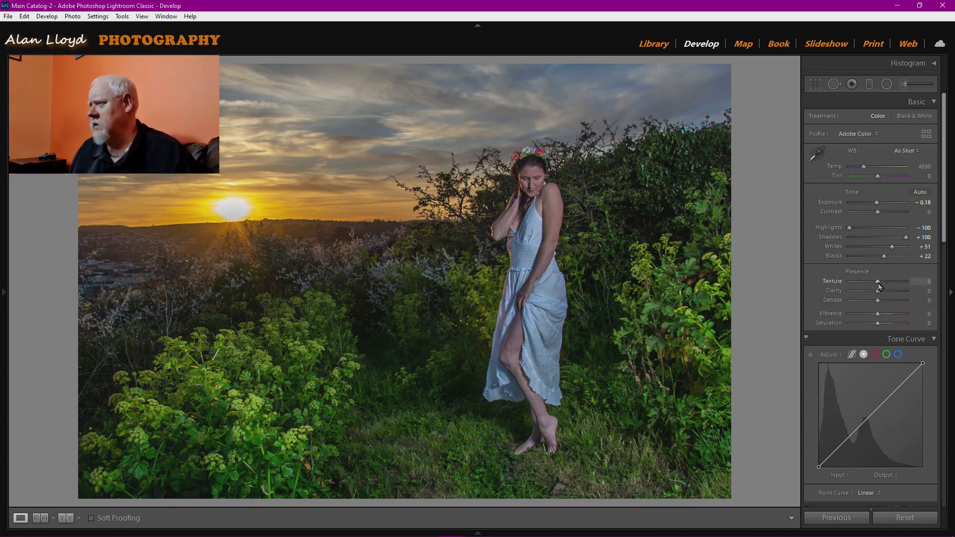
Paint over the sunset side of the landscape with an adjustment brush at Texture 100, Clarity 68 and size 32, checking coverage with the mask overlay
{"action": "left_click", "coordinate": [904, 84]}
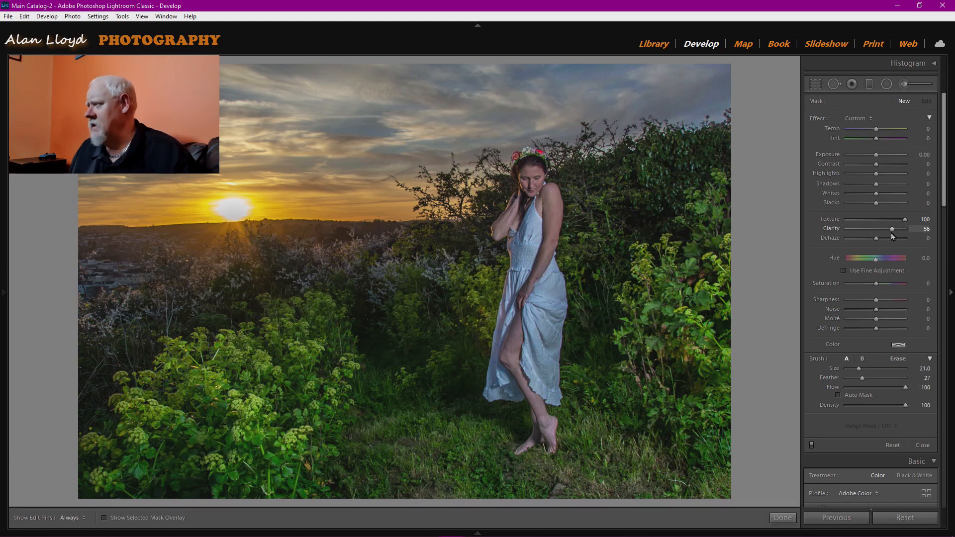
{"action": "left_click_drag", "start_coordinate": [894, 234], "coordinate": [898, 233]}
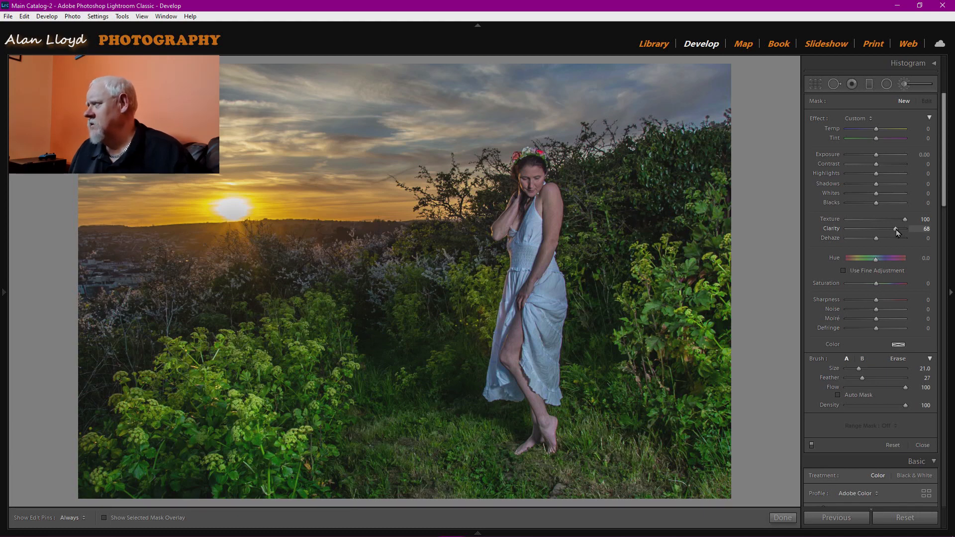
{"action": "scroll", "coordinate": [610, 275], "scroll_direction": "up", "scroll_amount": 2}
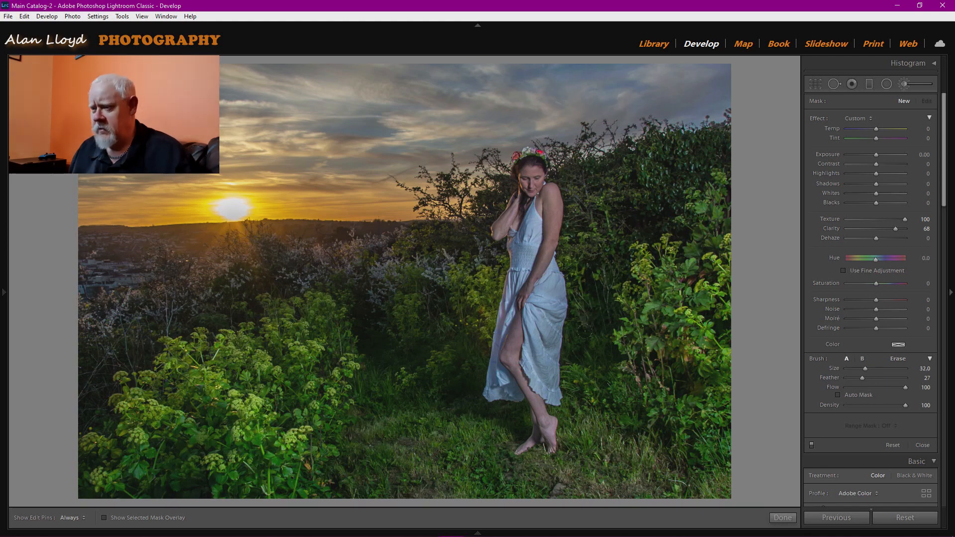
{"action": "key", "text": "o"}
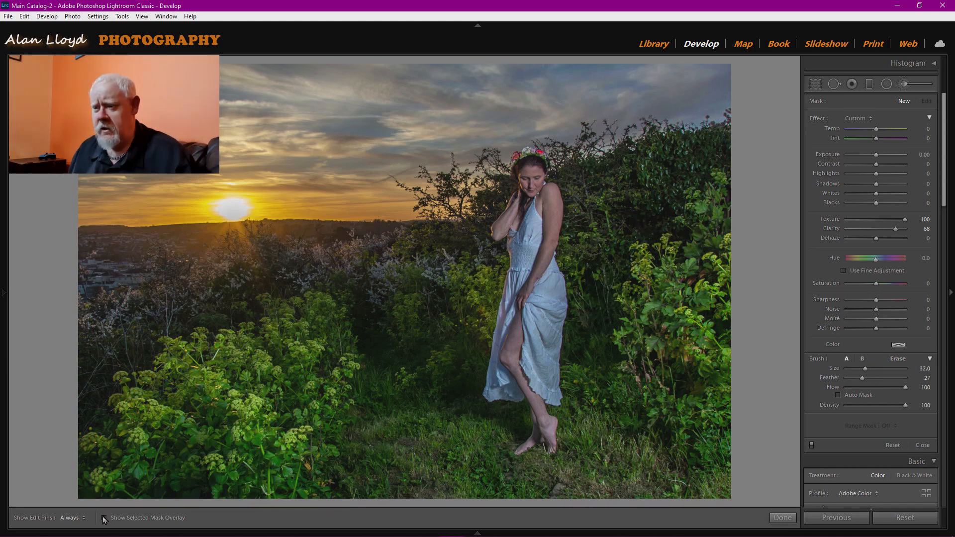
{"action": "mouse_move", "coordinate": [73, 274]}
{"action": "left_mouse_down"}
{"action": "mouse_move", "coordinate": [145, 348]}
{"action": "mouse_move", "coordinate": [60, 222]}
{"action": "mouse_move", "coordinate": [164, 209]}
{"action": "mouse_move", "coordinate": [149, 149]}
{"action": "left_mouse_up"}
{"action": "key", "text": "h"}
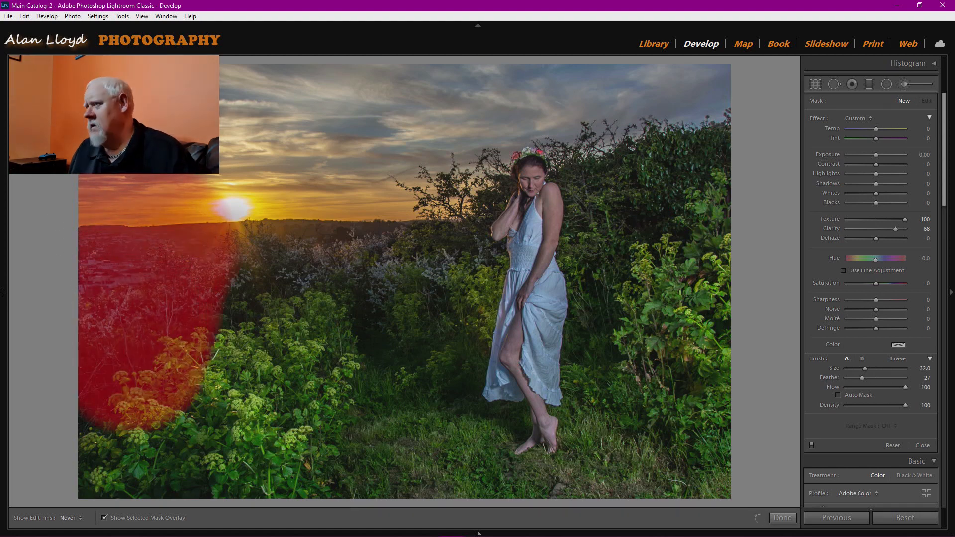
{"action": "mouse_move", "coordinate": [224, 174]}
{"action": "left_mouse_down"}
{"action": "mouse_move", "coordinate": [294, 100]}
{"action": "mouse_move", "coordinate": [321, 129]}
{"action": "mouse_move", "coordinate": [229, 398]}
{"action": "mouse_move", "coordinate": [50, 368]}
{"action": "left_mouse_up"}
{"action": "left_click_drag", "start_coordinate": [234, 413], "coordinate": [319, 435]}
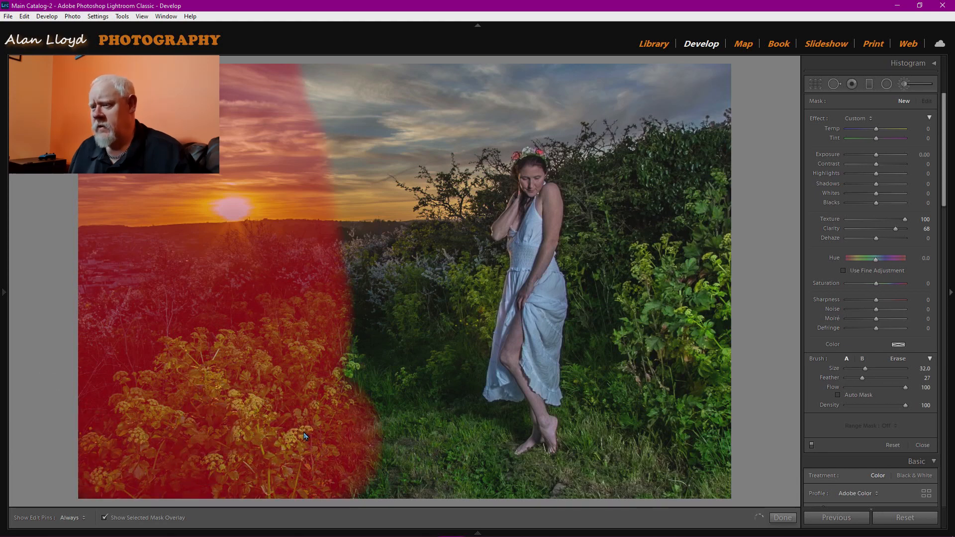
{"action": "left_click", "coordinate": [105, 518]}
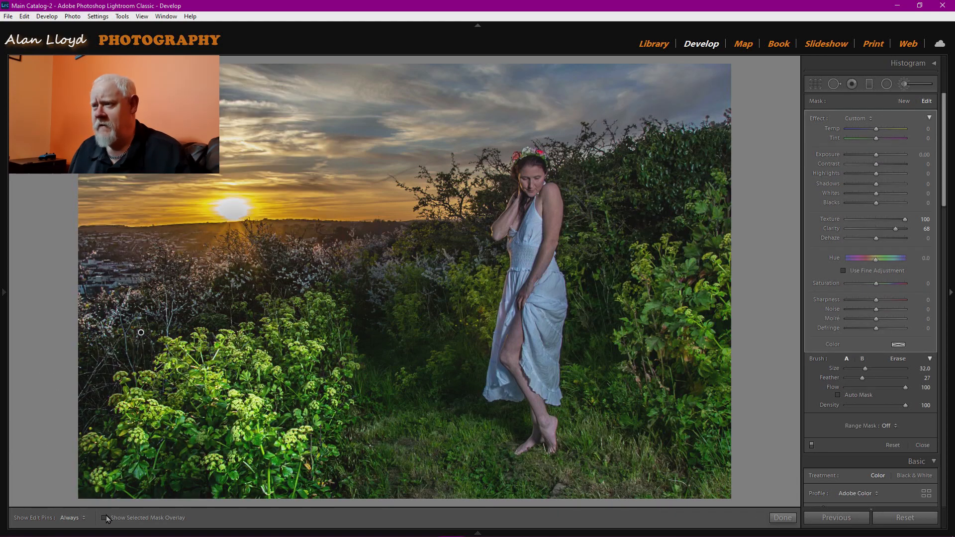
Extend the brush mask across the remaining sky, foliage and grass on both sides of the woman, with the mask overlay shown
{"action": "key", "text": "h"}
{"action": "mouse_move", "coordinate": [343, 95]}
{"action": "left_mouse_down"}
{"action": "mouse_move", "coordinate": [398, 119]}
{"action": "mouse_move", "coordinate": [577, 99]}
{"action": "mouse_move", "coordinate": [642, 27]}
{"action": "mouse_move", "coordinate": [687, 244]}
{"action": "mouse_move", "coordinate": [604, 174]}
{"action": "mouse_move", "coordinate": [651, 271]}
{"action": "mouse_move", "coordinate": [613, 200]}
{"action": "mouse_move", "coordinate": [696, 423]}
{"action": "mouse_move", "coordinate": [642, 460]}
{"action": "mouse_move", "coordinate": [597, 447]}
{"action": "left_mouse_up"}
{"action": "key", "text": "h"}
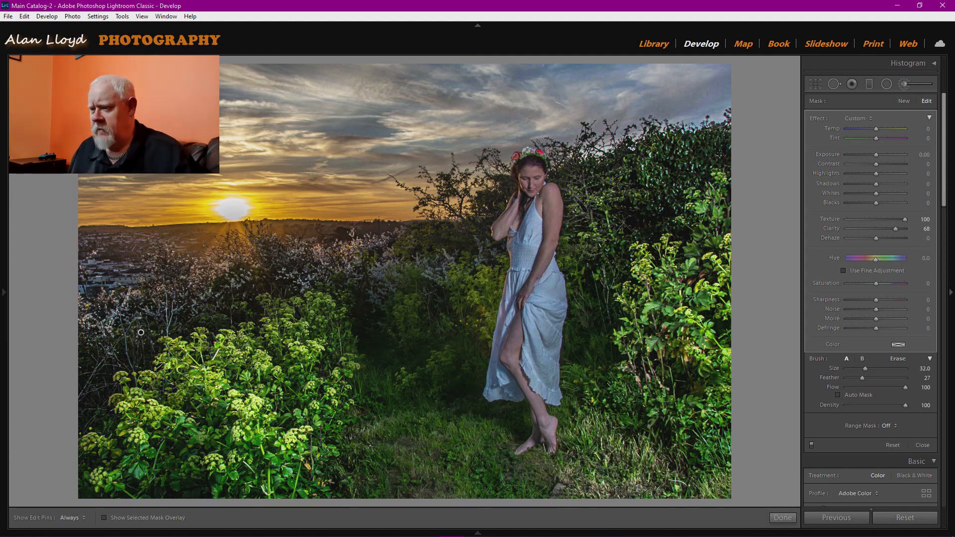
{"action": "left_click", "coordinate": [134, 519]}
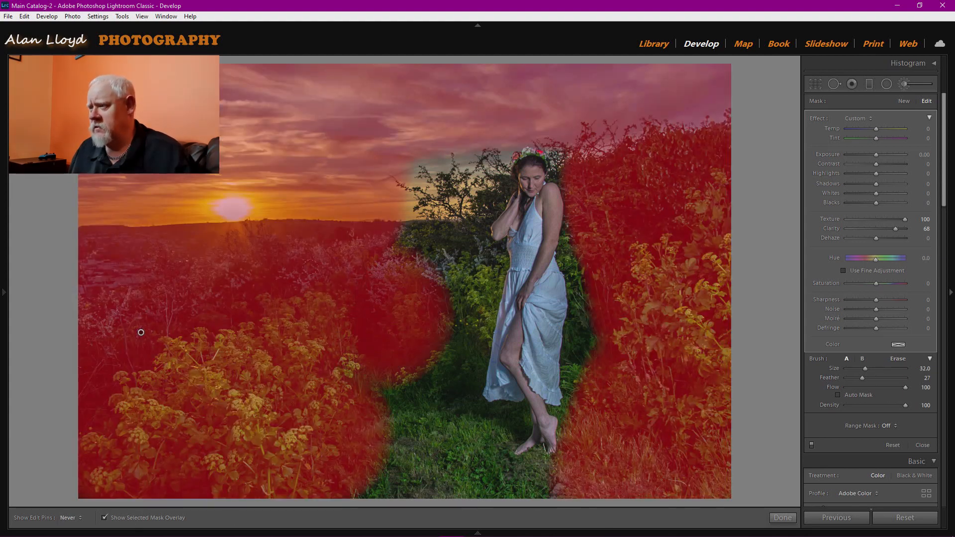
{"action": "key", "text": "h"}
{"action": "left_click_drag", "start_coordinate": [342, 414], "coordinate": [345, 310]}
{"action": "mouse_move", "coordinate": [400, 219]}
{"action": "left_mouse_down"}
{"action": "mouse_move", "coordinate": [448, 167]}
{"action": "mouse_move", "coordinate": [485, 174]}
{"action": "left_mouse_up"}
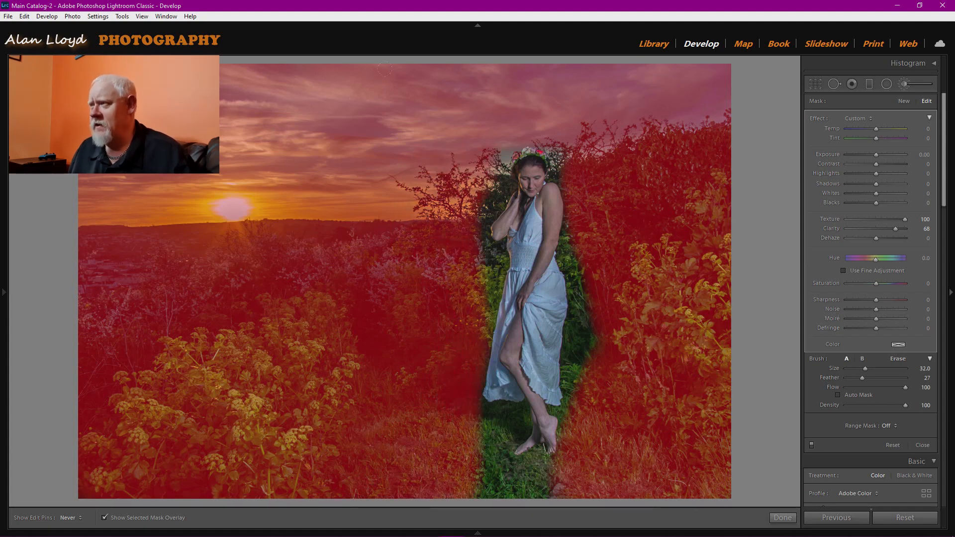
Reduce the brush size to 17 and paint the background mask closer around the woman's outline
{"action": "key", "text": "h"}
{"action": "key", "text": "bracketleft"}
{"action": "key", "text": "h"}
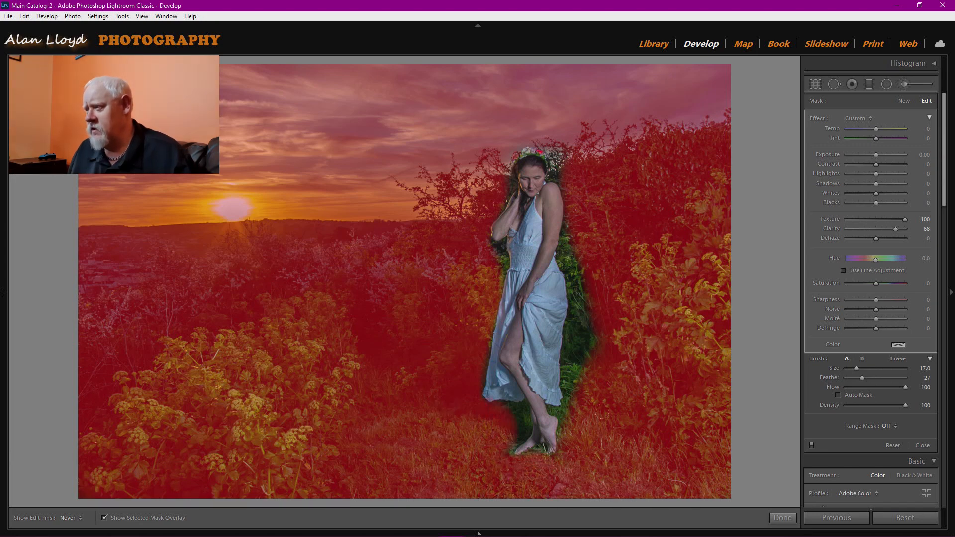
{"action": "mouse_move", "coordinate": [569, 360]}
{"action": "left_mouse_down"}
{"action": "mouse_move", "coordinate": [580, 327]}
{"action": "mouse_move", "coordinate": [566, 242]}
{"action": "left_mouse_up"}
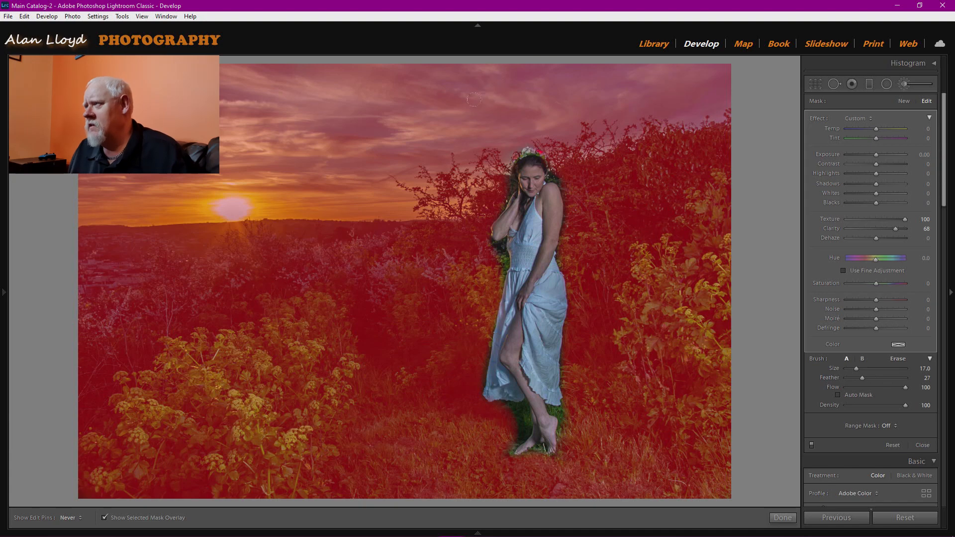
Reduce the brush size to 7 and fill the remaining mask gaps around the woman's elbow, dress hem and lower legs
{"action": "key", "text": "h"}
{"action": "scroll", "coordinate": [566, 119], "scroll_direction": "down", "scroll_amount": 5}
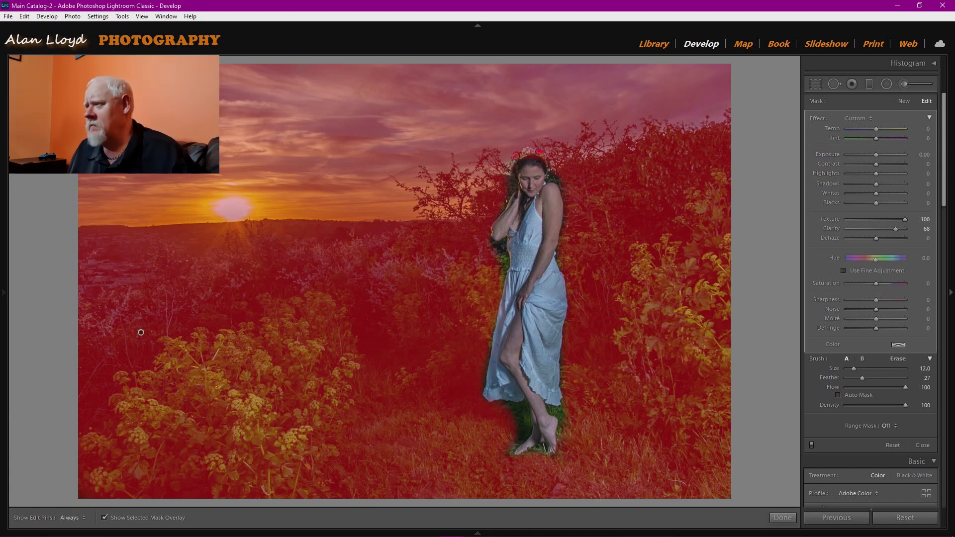
{"action": "scroll", "coordinate": [437, 266], "scroll_direction": "down", "scroll_amount": 2}
{"action": "key", "text": "h"}
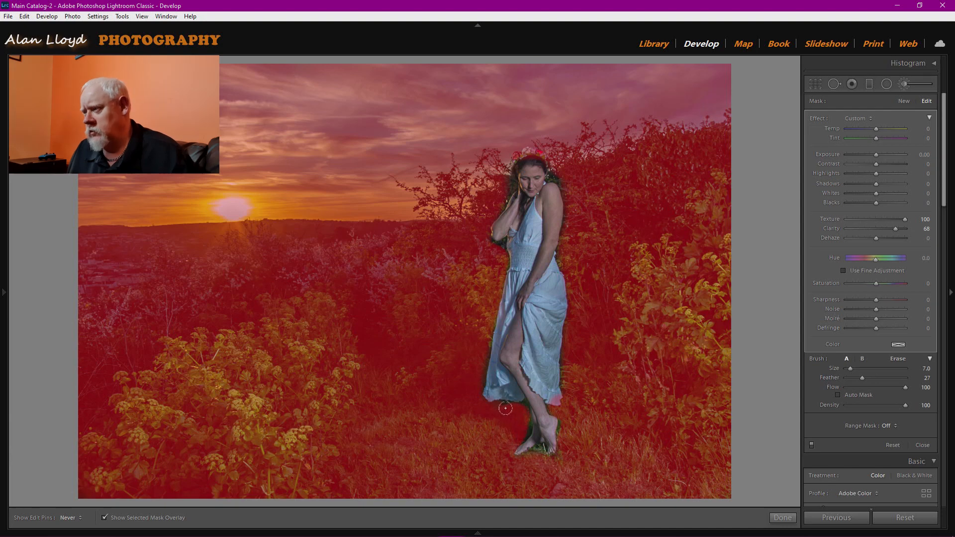
Hide the mask overlay and set the background brush adjustment's Saturation to 26
{"action": "key", "text": "h"}
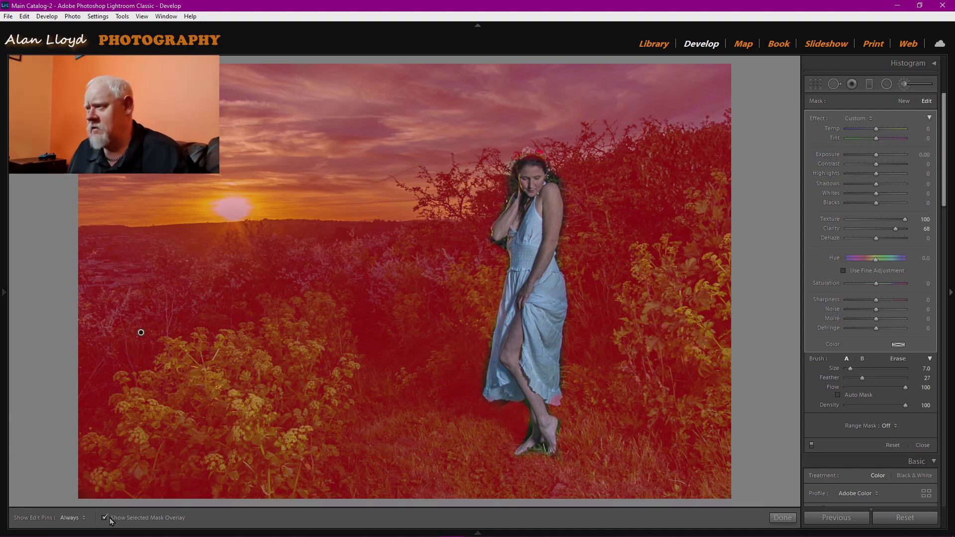
{"action": "left_click", "coordinate": [111, 520]}
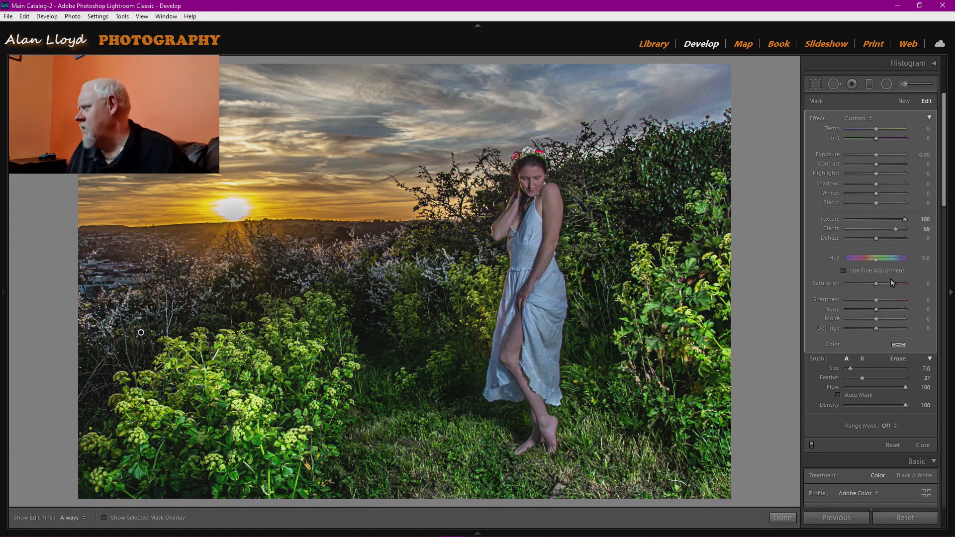
{"action": "left_click_drag", "start_coordinate": [876, 286], "coordinate": [883, 288]}
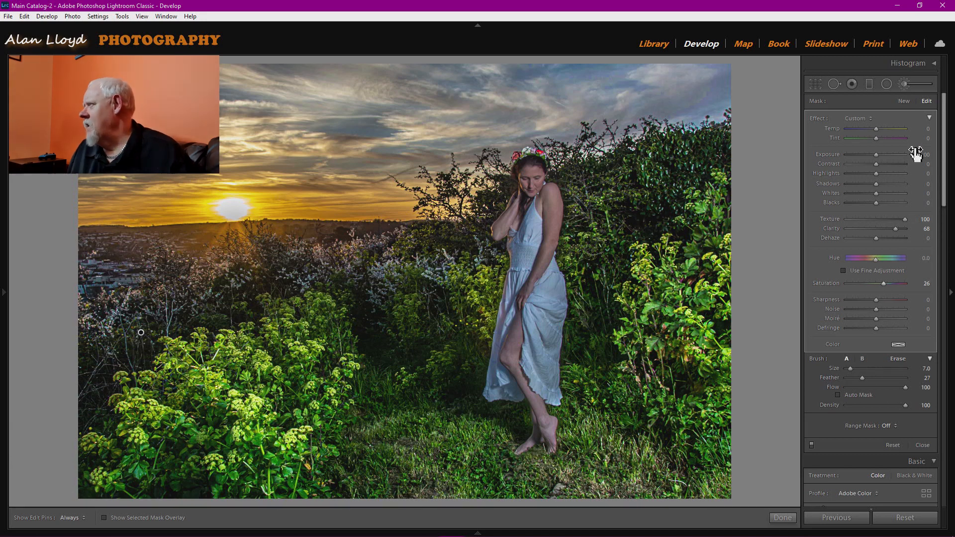
Create a new brush mask with the Shadows effect at 100 and paint over the woman, reducing the size to 5 for her lower legs and feet
{"action": "left_click", "coordinate": [904, 103]}
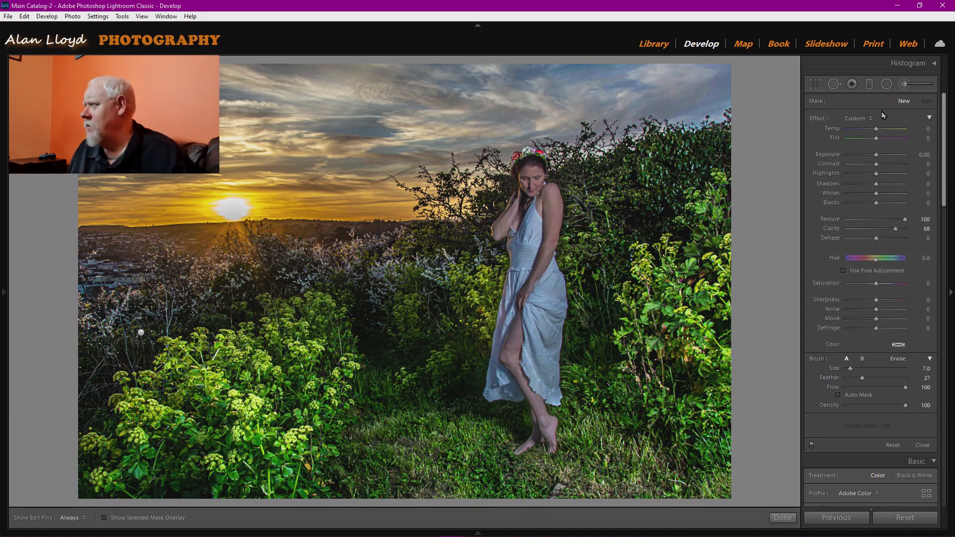
{"action": "left_click", "coordinate": [867, 121]}
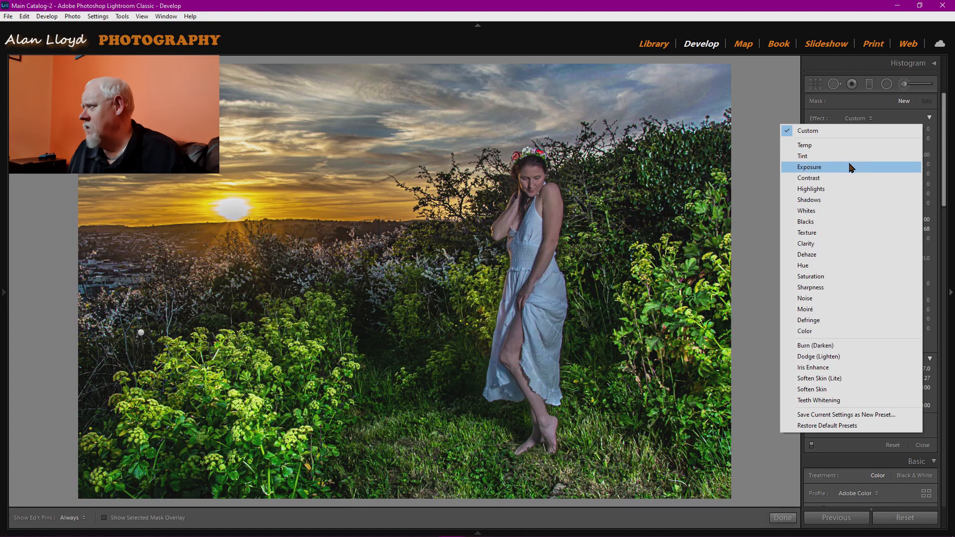
{"action": "left_click", "coordinate": [847, 200]}
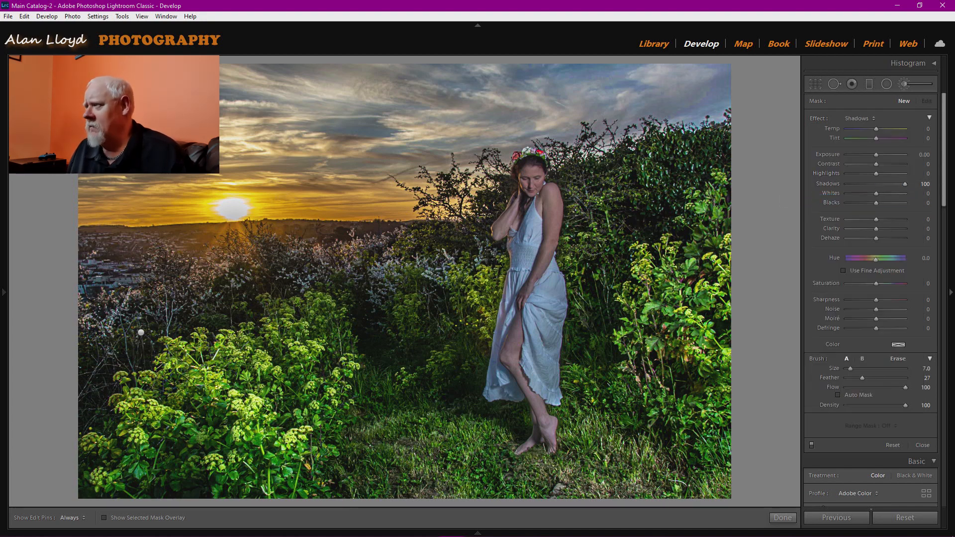
{"action": "key", "text": "h"}
{"action": "mouse_move", "coordinate": [536, 199]}
{"action": "left_mouse_down"}
{"action": "mouse_move", "coordinate": [546, 191]}
{"action": "mouse_move", "coordinate": [523, 166]}
{"action": "mouse_move", "coordinate": [519, 204]}
{"action": "mouse_move", "coordinate": [519, 196]}
{"action": "mouse_move", "coordinate": [509, 224]}
{"action": "mouse_move", "coordinate": [500, 222]}
{"action": "mouse_move", "coordinate": [527, 239]}
{"action": "mouse_move", "coordinate": [521, 219]}
{"action": "mouse_move", "coordinate": [542, 226]}
{"action": "mouse_move", "coordinate": [544, 261]}
{"action": "mouse_move", "coordinate": [528, 279]}
{"action": "mouse_move", "coordinate": [519, 258]}
{"action": "mouse_move", "coordinate": [524, 284]}
{"action": "mouse_move", "coordinate": [509, 305]}
{"action": "mouse_move", "coordinate": [512, 338]}
{"action": "mouse_move", "coordinate": [501, 333]}
{"action": "mouse_move", "coordinate": [495, 377]}
{"action": "mouse_move", "coordinate": [507, 394]}
{"action": "mouse_move", "coordinate": [537, 351]}
{"action": "mouse_move", "coordinate": [532, 309]}
{"action": "mouse_move", "coordinate": [555, 321]}
{"action": "mouse_move", "coordinate": [544, 291]}
{"action": "left_mouse_up"}
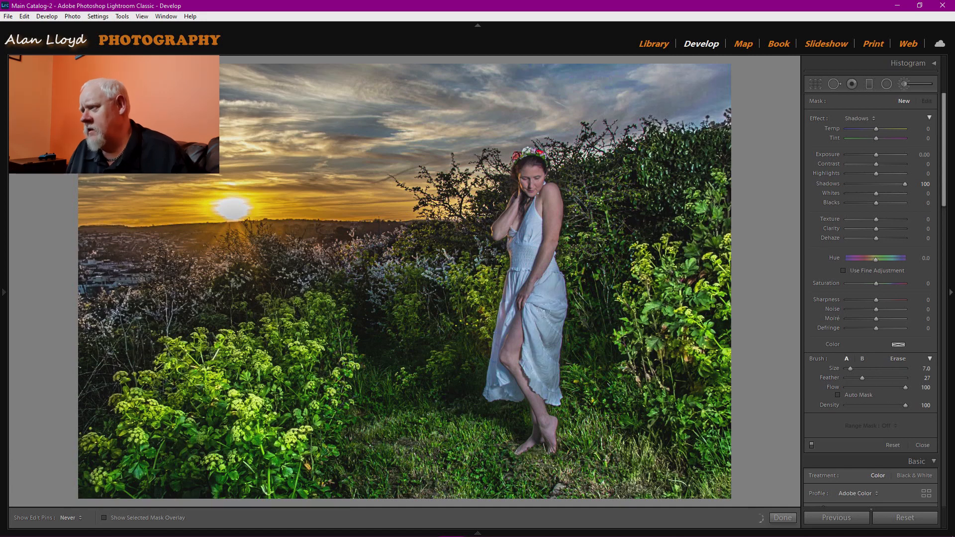
{"action": "mouse_move", "coordinate": [540, 339]}
{"action": "left_mouse_down"}
{"action": "mouse_move", "coordinate": [543, 383]}
{"action": "mouse_move", "coordinate": [514, 362]}
{"action": "left_mouse_up"}
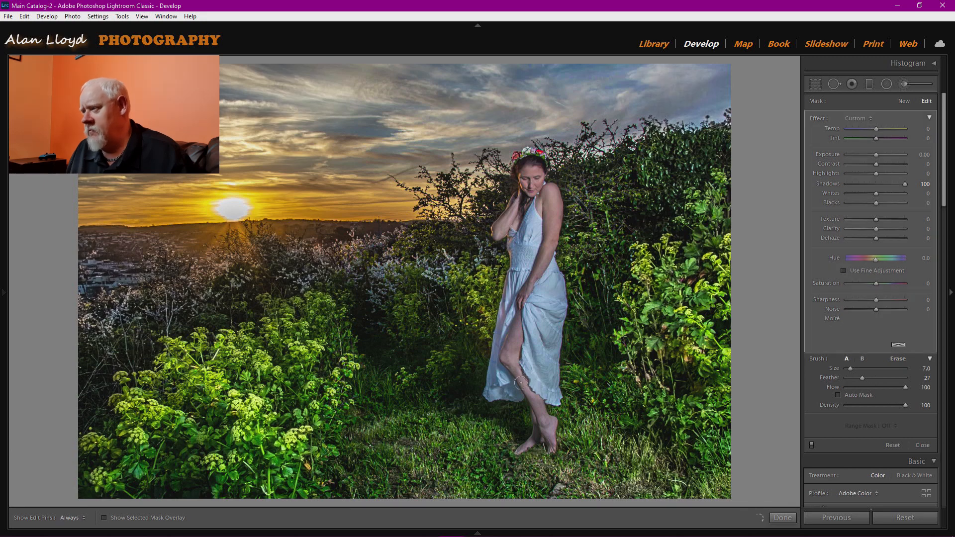
{"action": "scroll", "coordinate": [515, 363], "scroll_direction": "down", "scroll_amount": 2}
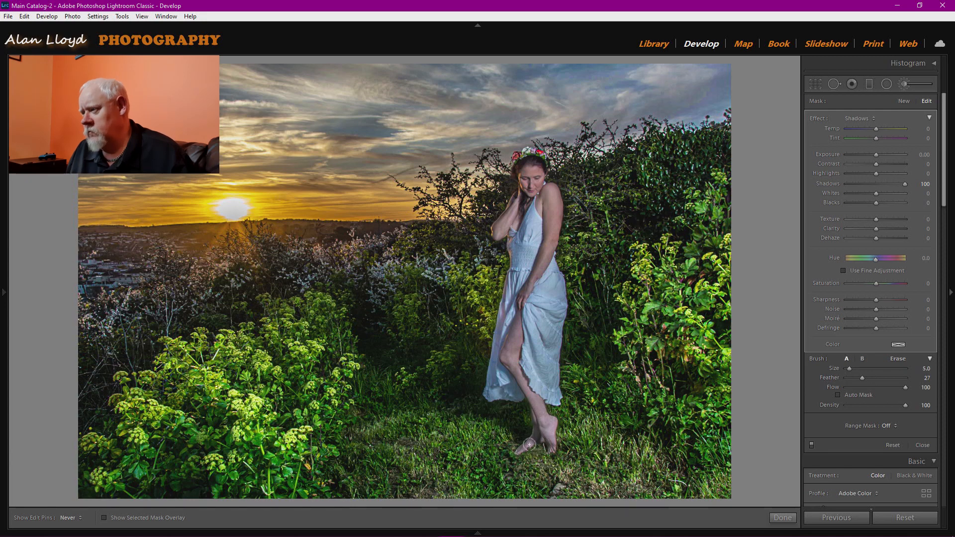
{"action": "key", "text": "h"}
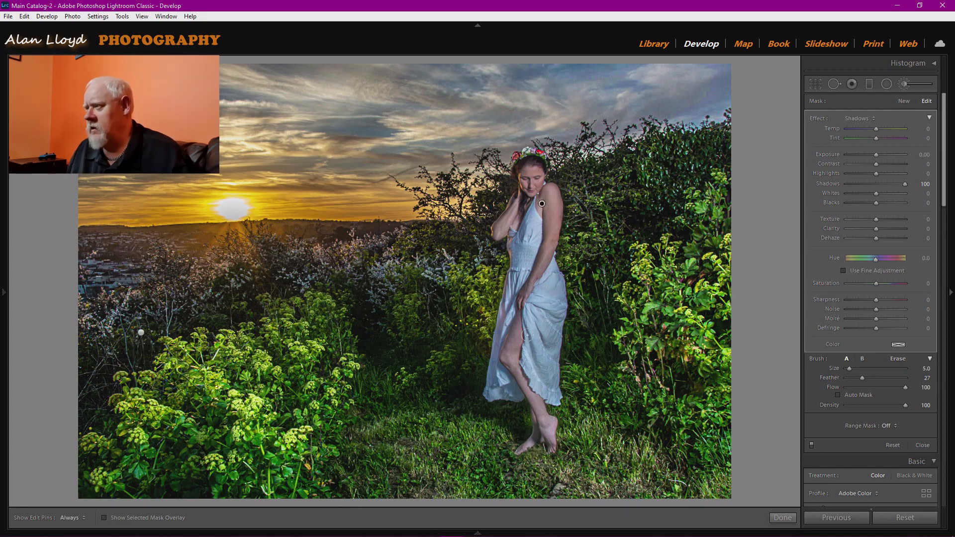
Inspect the woman's brush mask by toggling the edit pins and the selected mask overlay on and off
{"action": "key", "text": "h"}
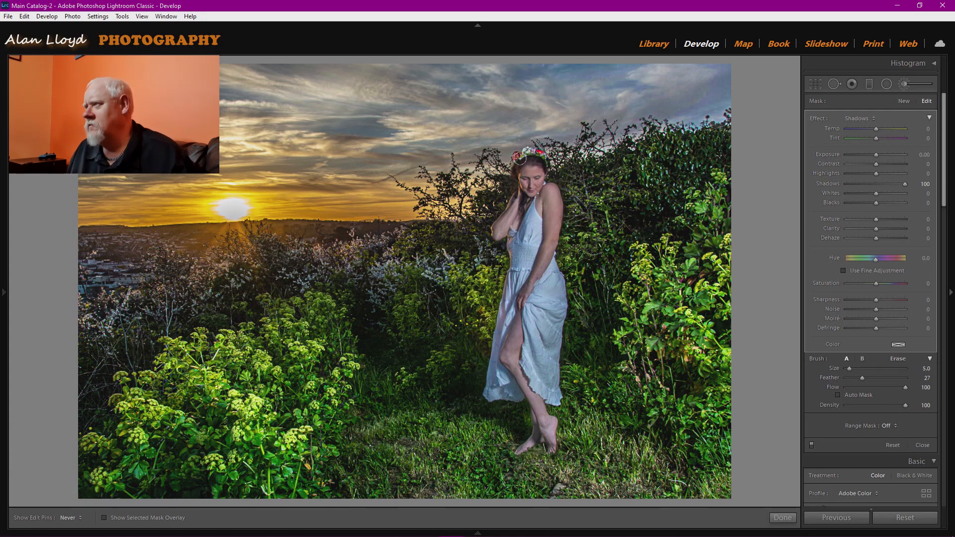
{"action": "key", "text": "h"}
{"action": "left_click", "coordinate": [121, 521]}
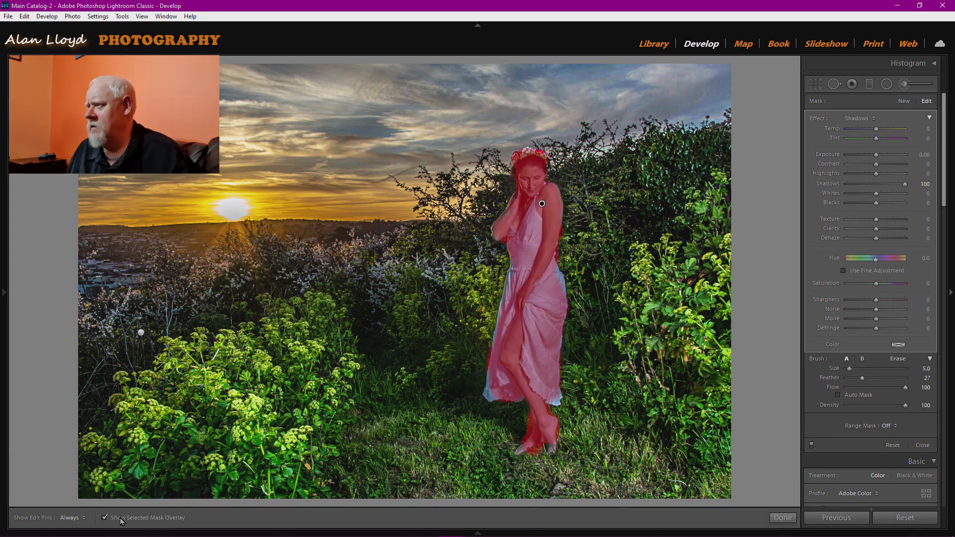
{"action": "key", "text": "h"}
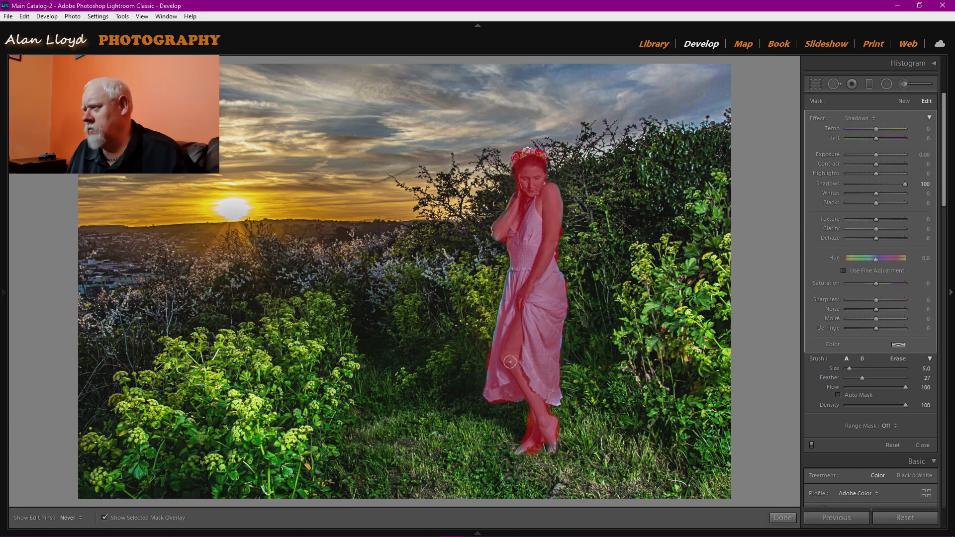
{"action": "key", "text": "h"}
{"action": "left_click", "coordinate": [104, 518]}
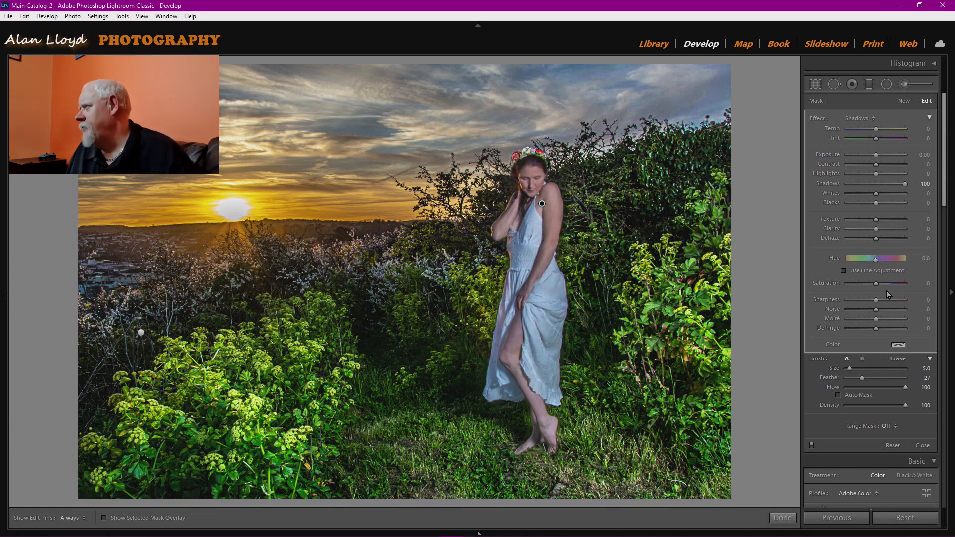
Set the woman's brush adjustment to Highlights 32 and Clarity -23, and finish the brush editing
{"action": "left_click_drag", "start_coordinate": [879, 175], "coordinate": [884, 173]}
{"action": "left_click_drag", "start_coordinate": [875, 230], "coordinate": [868, 231]}
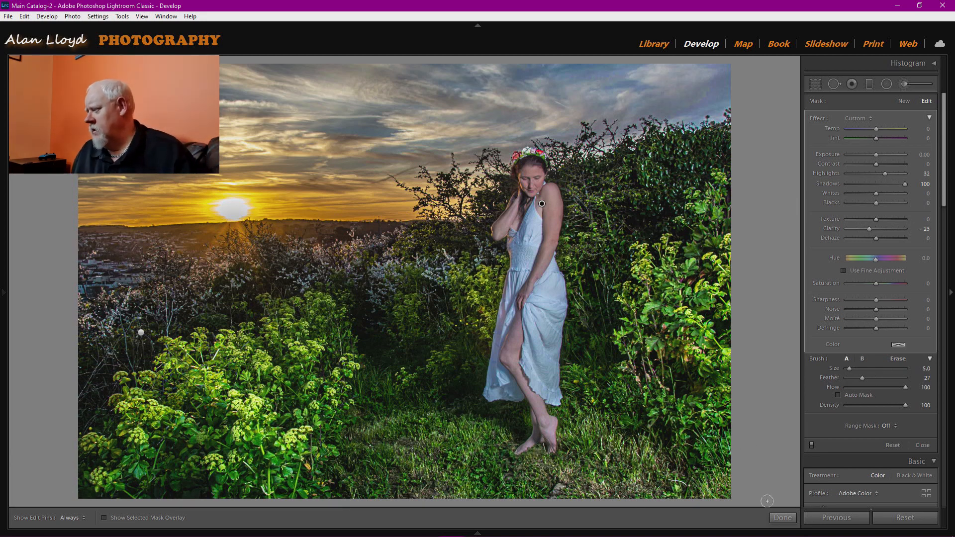
{"action": "left_click", "coordinate": [783, 518]}
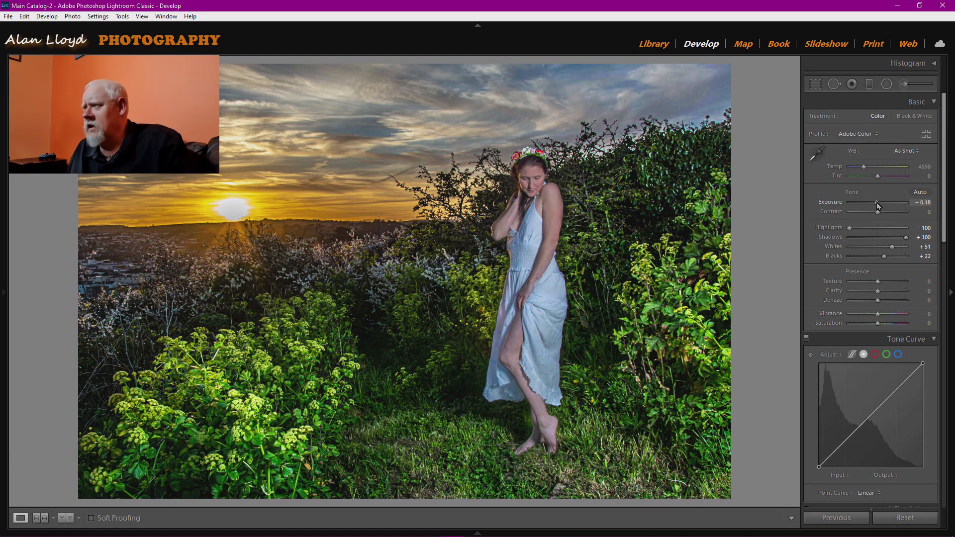
Set the global Exposure to -0.44, Blacks to 0, Vibrance to +23 and Saturation to +26
{"action": "left_click_drag", "start_coordinate": [877, 203], "coordinate": [875, 202]}
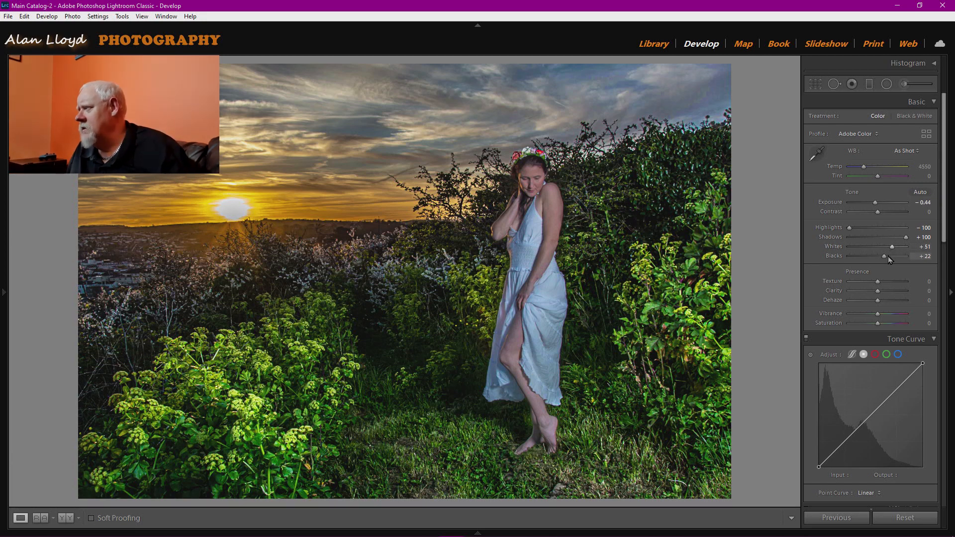
{"action": "double_click", "coordinate": [884, 257]}
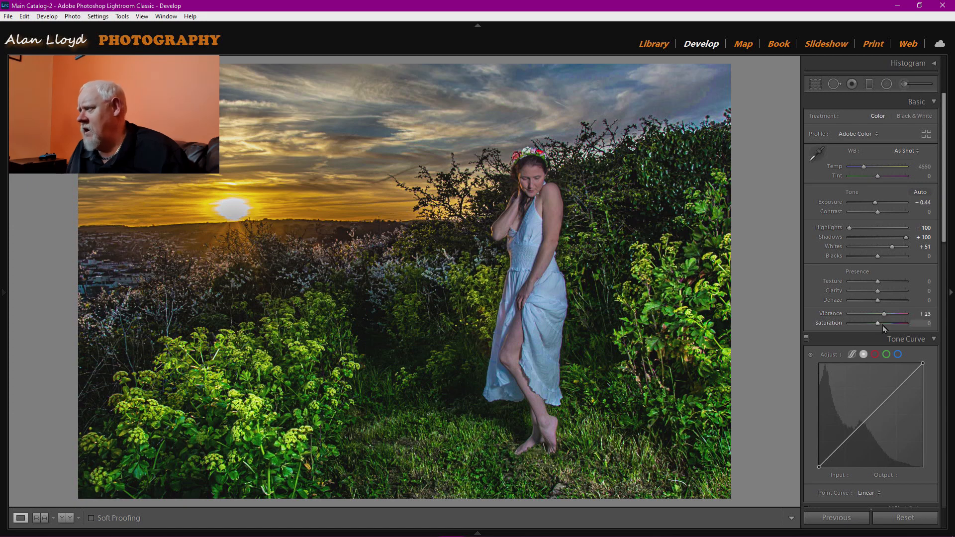
{"action": "left_click_drag", "start_coordinate": [877, 324], "coordinate": [885, 326]}
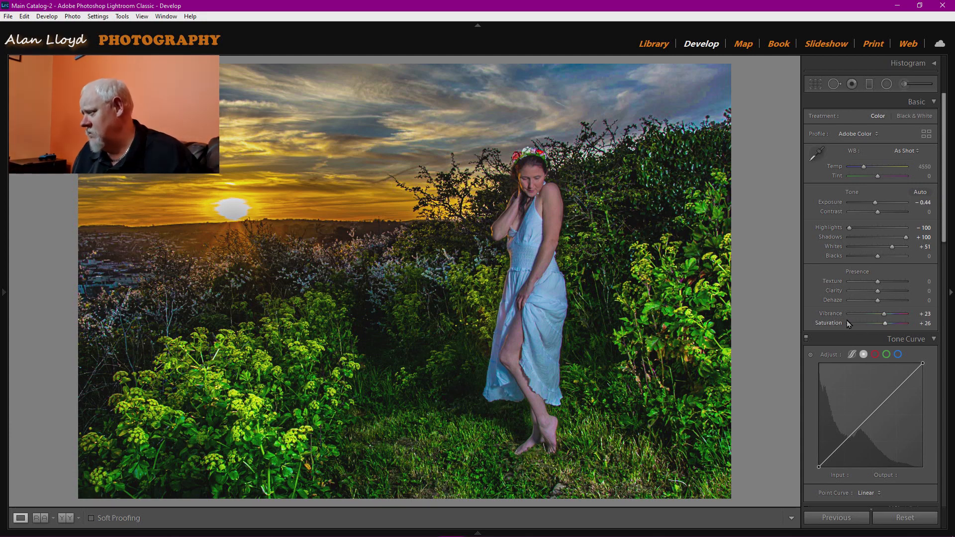
Apply the Medium Contrast point curve and reset the global Saturation to 0
{"action": "left_click", "coordinate": [876, 494]}
{"action": "left_click", "coordinate": [881, 513]}
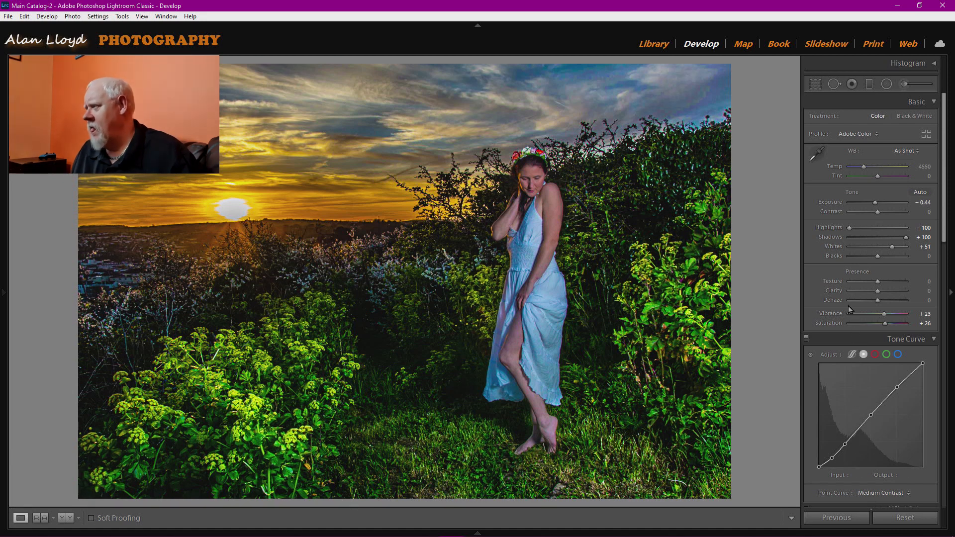
{"action": "double_click", "coordinate": [831, 323]}
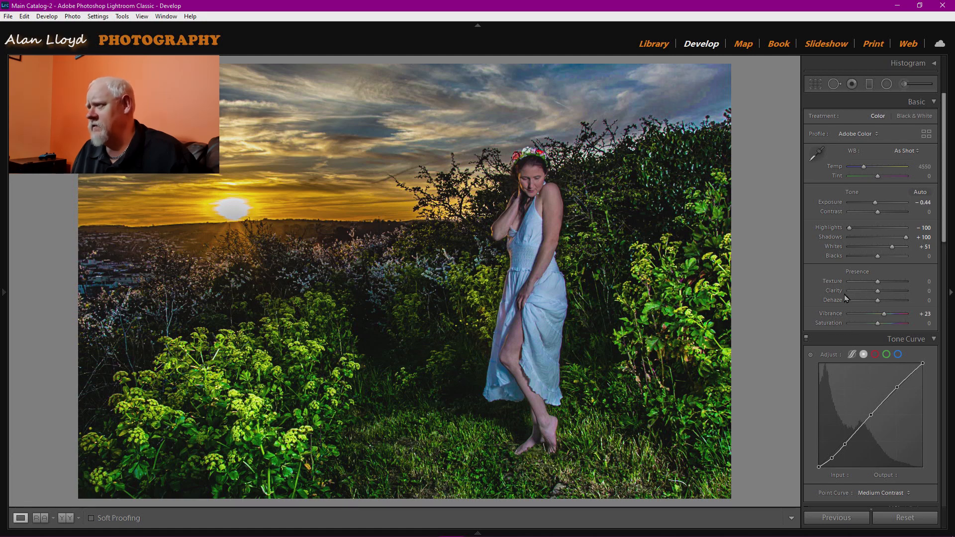
Split tone the highlights with hue 52 and saturation 64, and the shadows with hue 215 and saturation 50
{"action": "scroll", "coordinate": [844, 295], "scroll_direction": "down", "scroll_amount": 4}
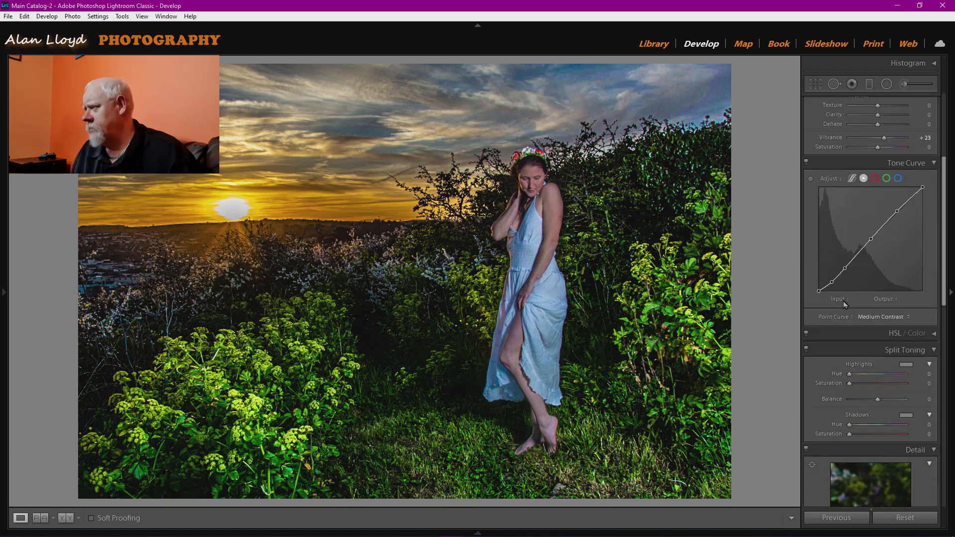
{"action": "left_click", "coordinate": [905, 366]}
{"action": "left_click", "coordinate": [813, 348]}
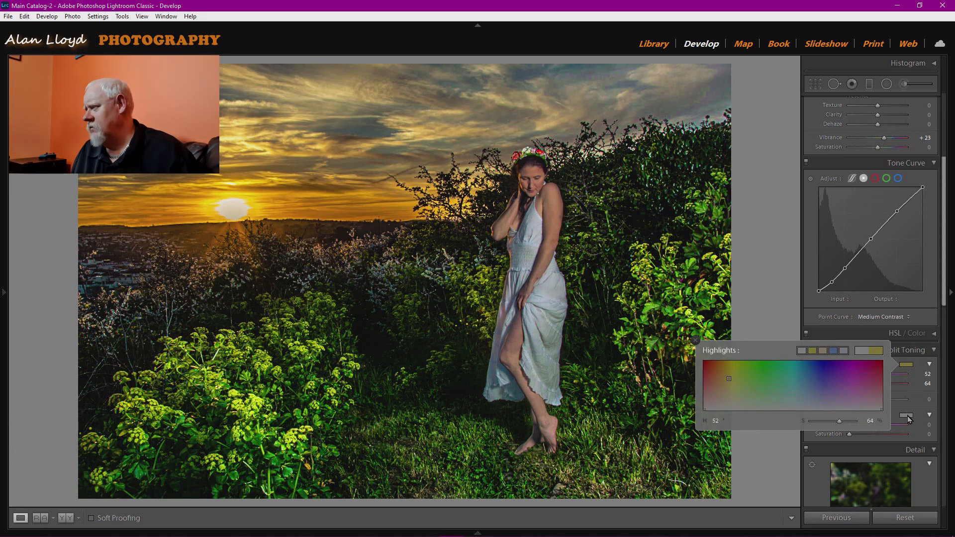
{"action": "left_click", "coordinate": [908, 417]}
{"action": "left_click", "coordinate": [833, 401]}
{"action": "left_click", "coordinate": [819, 369]}
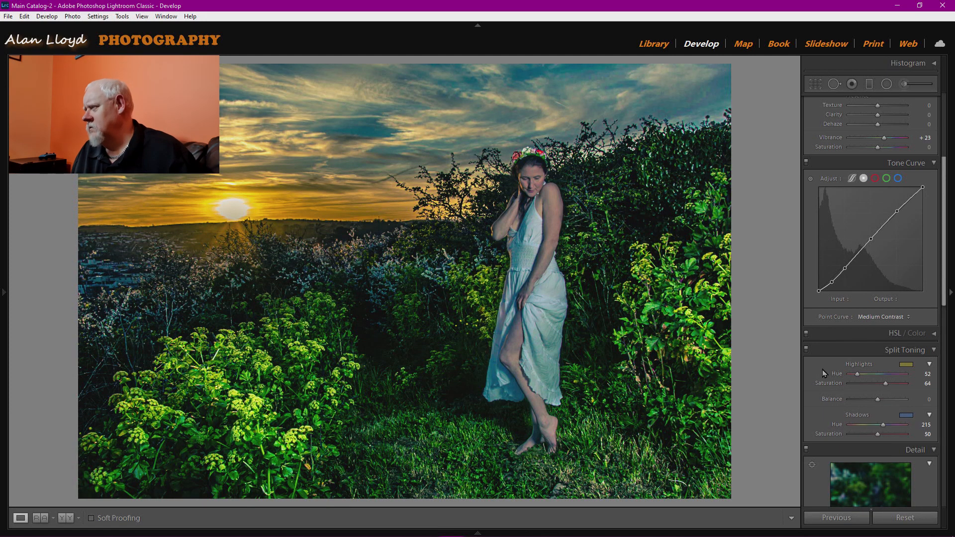
Set the split toning Balance to +16 and the highlights to hue 37 with saturation 22
{"action": "left_click_drag", "start_coordinate": [882, 400], "coordinate": [885, 399]}
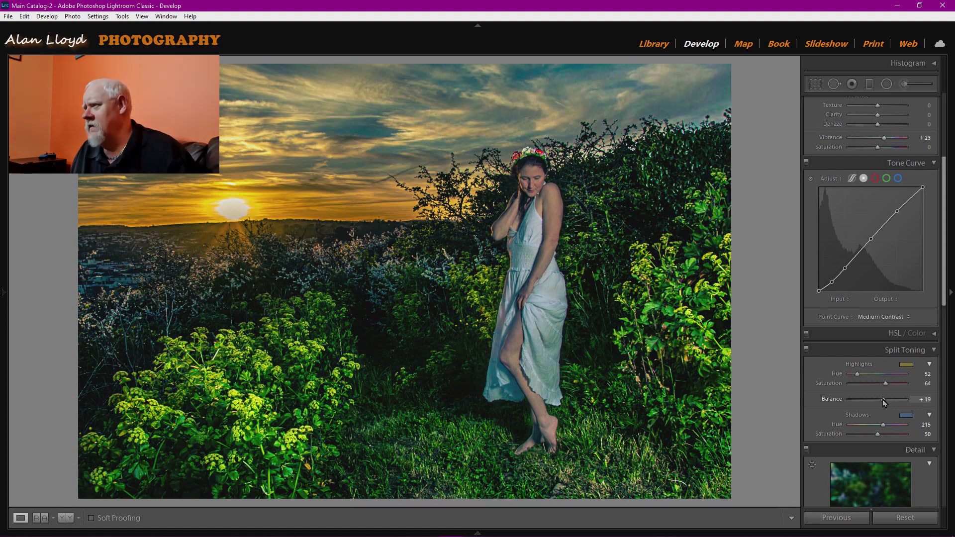
{"action": "left_click", "coordinate": [906, 364]}
{"action": "left_click", "coordinate": [822, 350]}
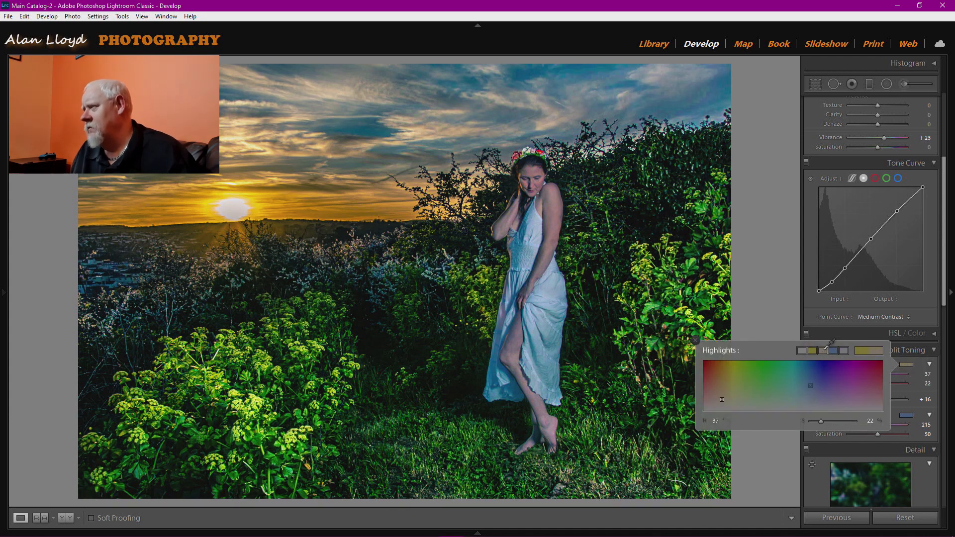
Set the split toning shadows to hue 215 with a subtler saturation of 12
{"action": "left_click", "coordinate": [907, 415]}
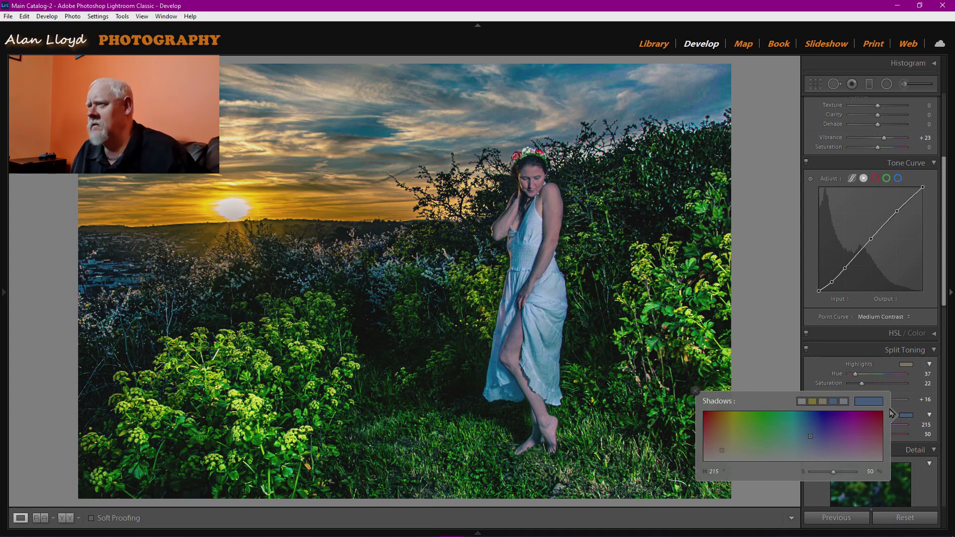
{"action": "left_click", "coordinate": [833, 401]}
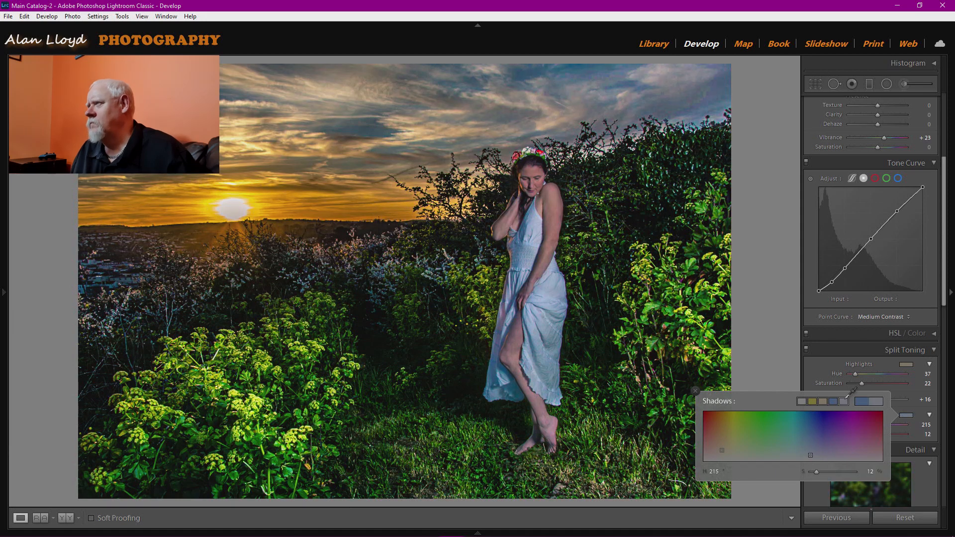
{"action": "left_click", "coordinate": [812, 372]}
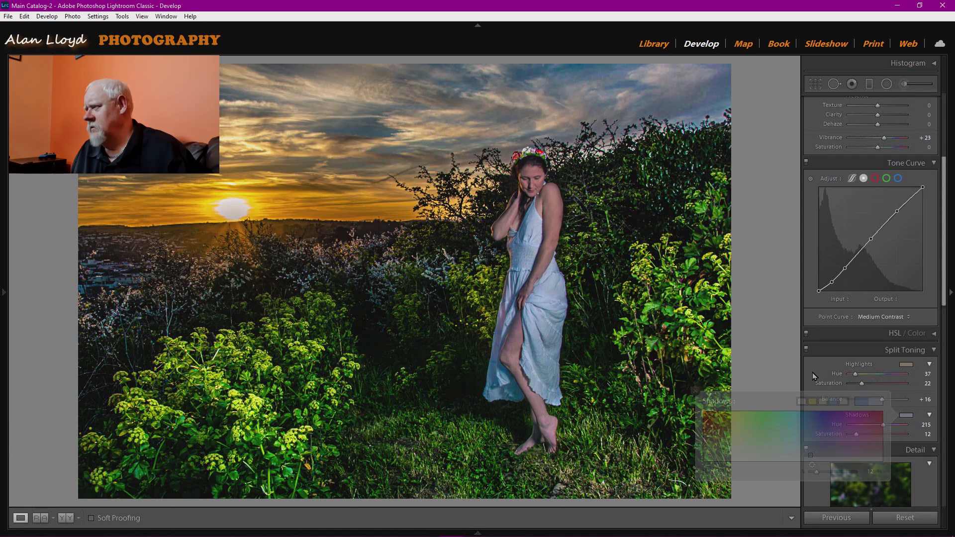
Set Contrast to +25 and warm the white balance to Temp 4895 and Tint +3
{"action": "scroll", "coordinate": [831, 399], "scroll_direction": "up", "scroll_amount": 5}
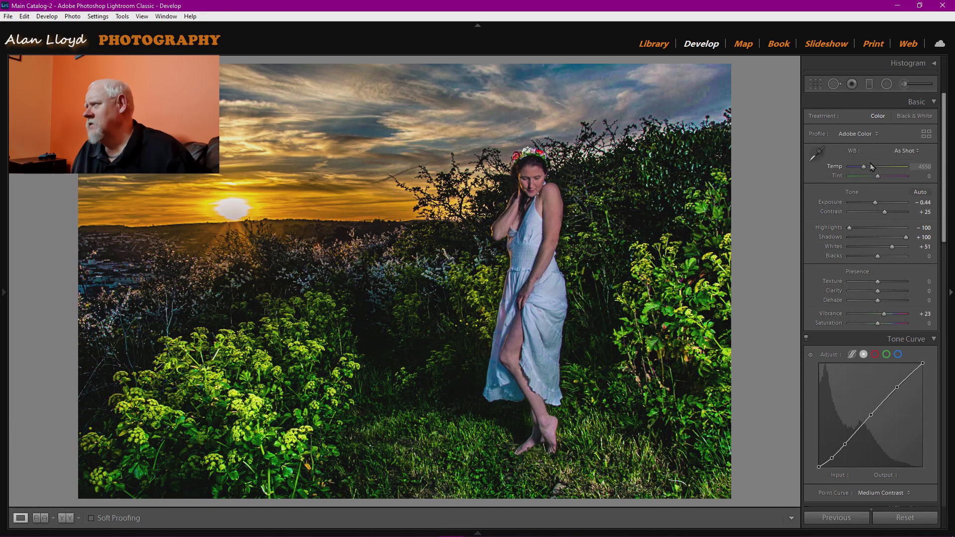
{"action": "left_click_drag", "start_coordinate": [864, 168], "coordinate": [866, 168]}
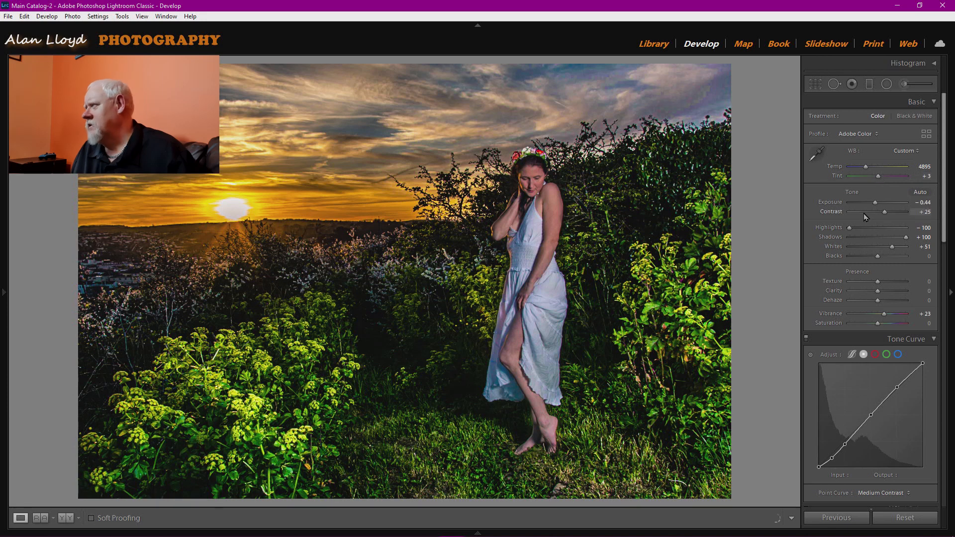
Darken the photo's edges with a Highlight Priority post-crop vignette at Amount -23
{"action": "scroll", "coordinate": [848, 312], "scroll_direction": "down", "scroll_amount": 10}
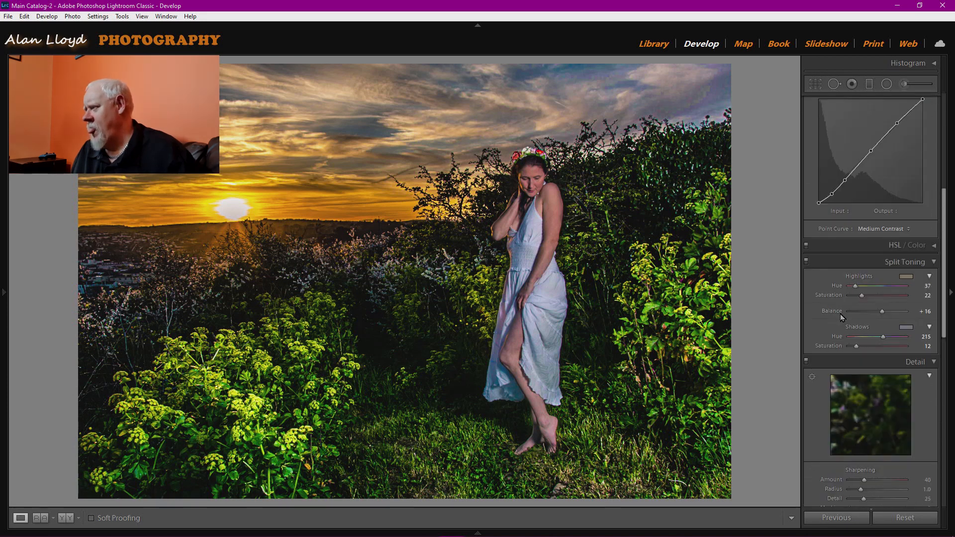
{"action": "scroll", "coordinate": [839, 322], "scroll_direction": "down", "scroll_amount": 5}
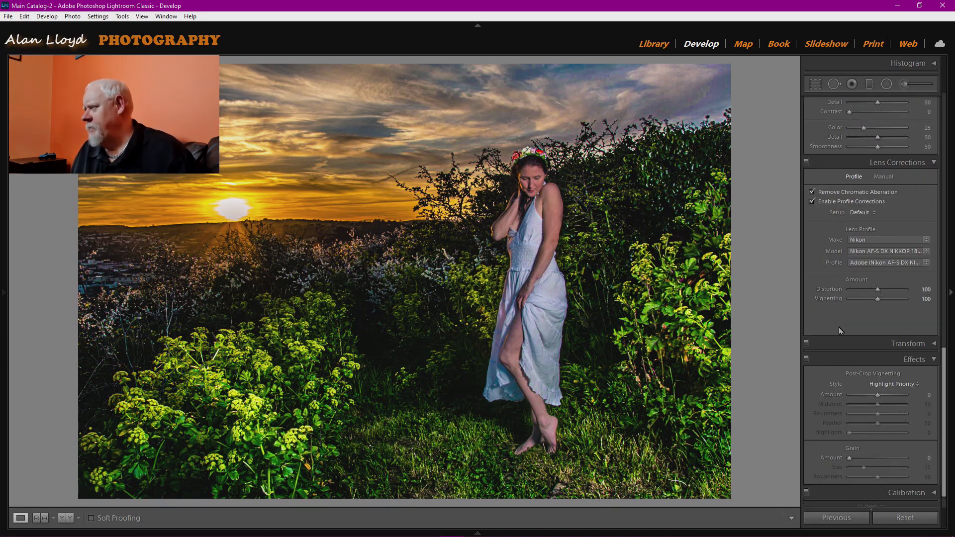
{"action": "left_click_drag", "start_coordinate": [877, 398], "coordinate": [871, 400]}
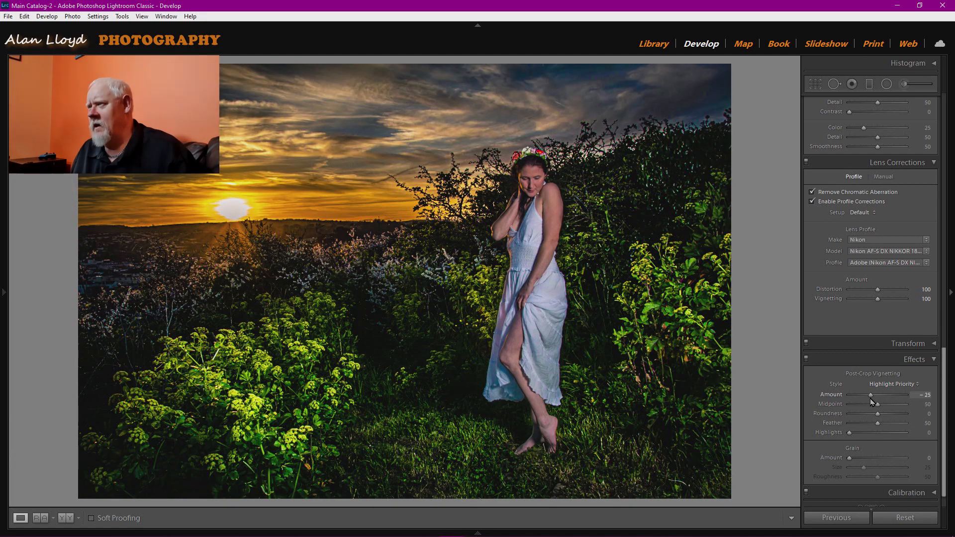
{"action": "left_click", "coordinate": [849, 394]}
{"action": "scroll", "coordinate": [844, 397], "scroll_direction": "up", "scroll_amount": 2}
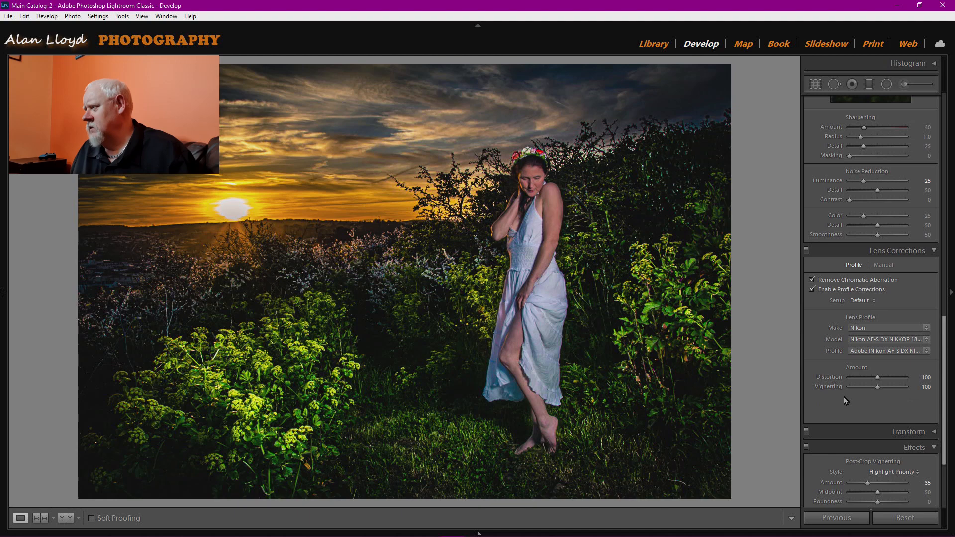
{"action": "scroll", "coordinate": [844, 397], "scroll_direction": "down", "scroll_amount": 3}
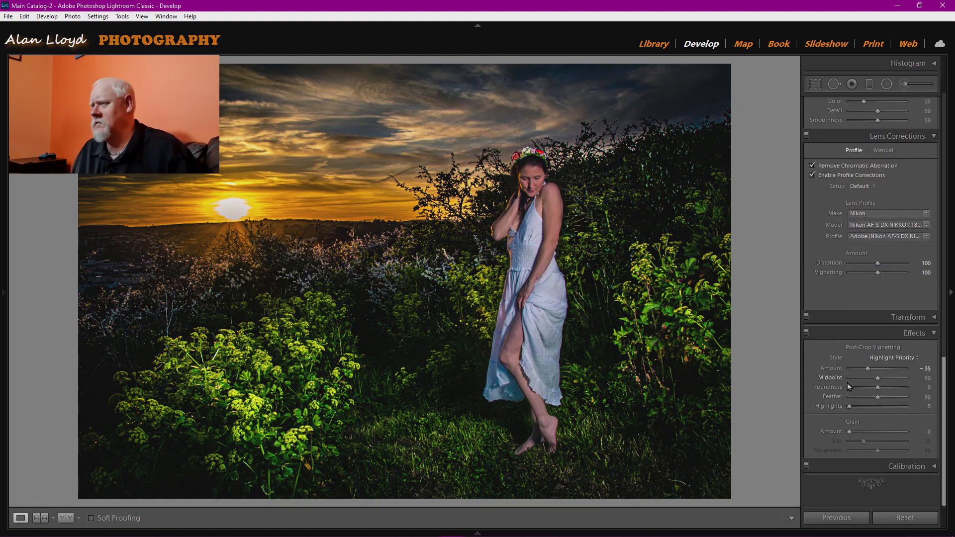
{"action": "left_click_drag", "start_coordinate": [868, 369], "coordinate": [871, 370]}
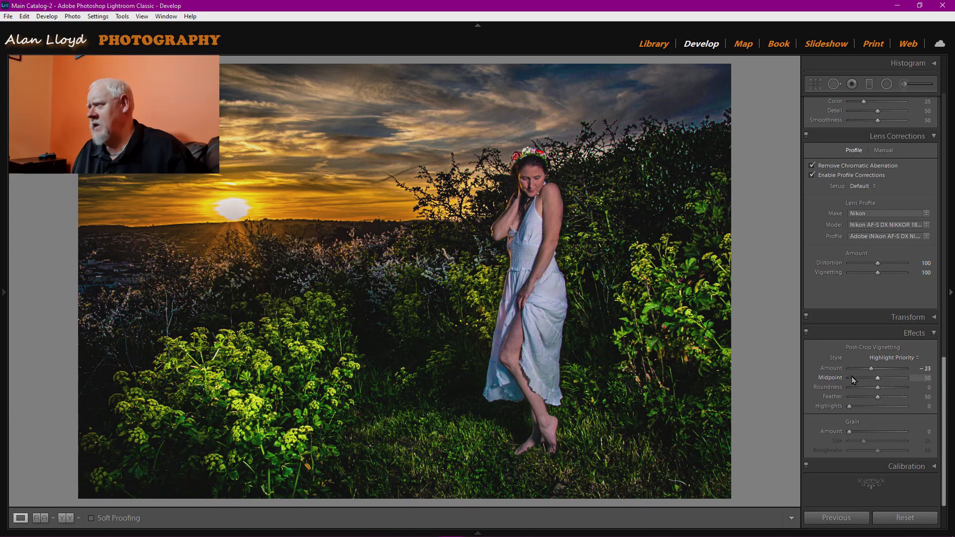
{"action": "scroll", "coordinate": [847, 381], "scroll_direction": "up", "scroll_amount": 10}
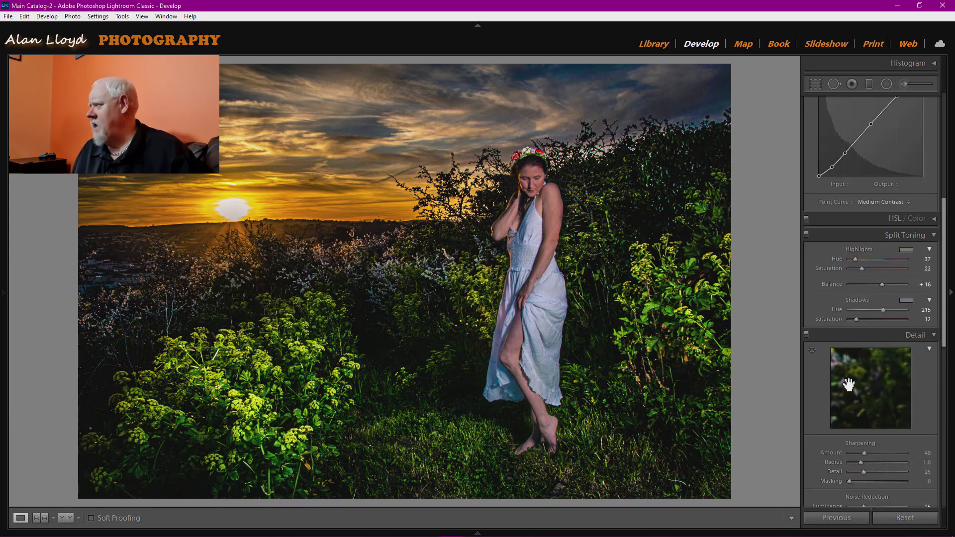
{"action": "scroll", "coordinate": [848, 383], "scroll_direction": "up", "scroll_amount": 5}
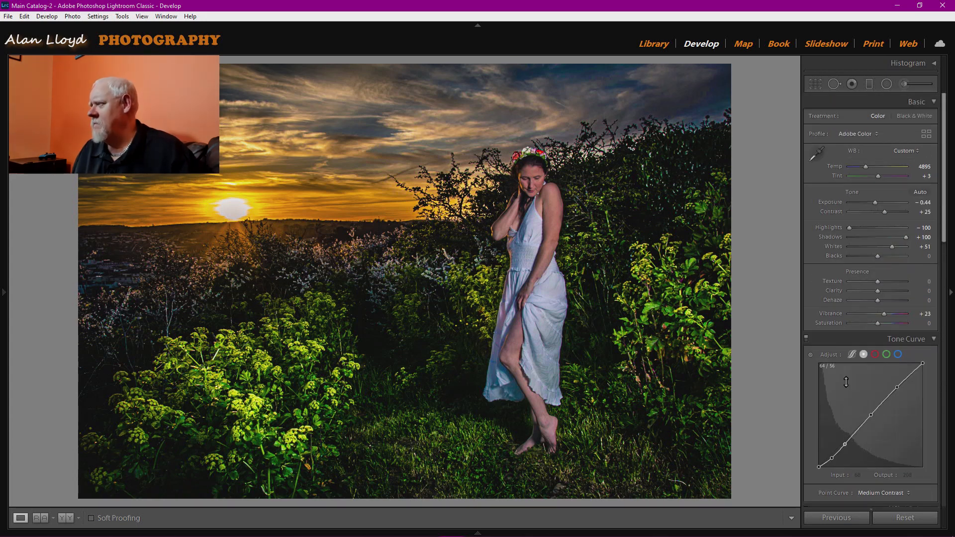